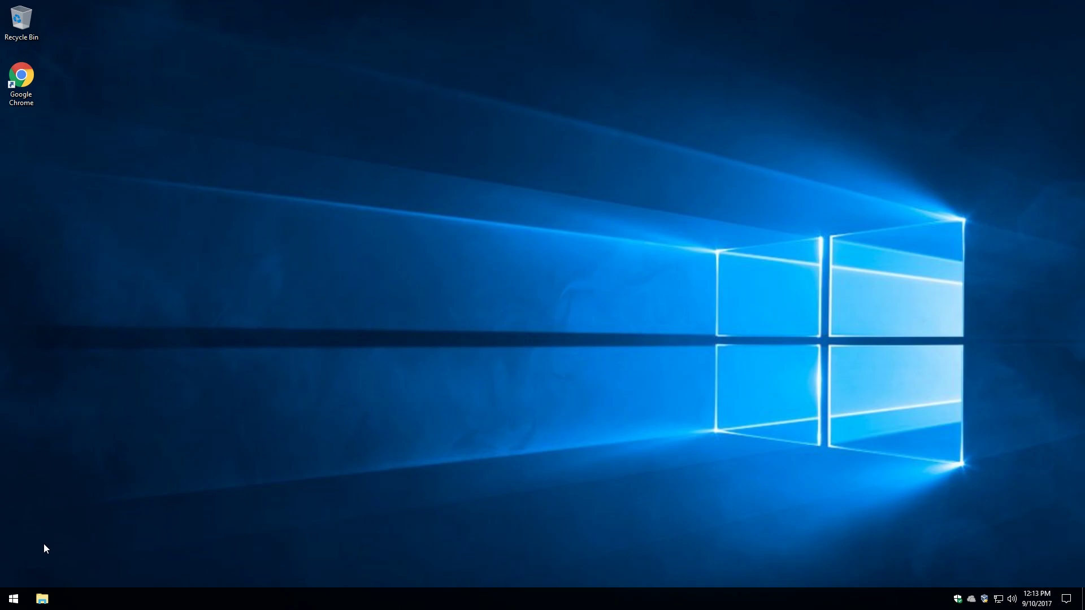
- Set 'When plugged in, turn off after' to Never under Power & sleep, then close Settings
left_click(12, 599)
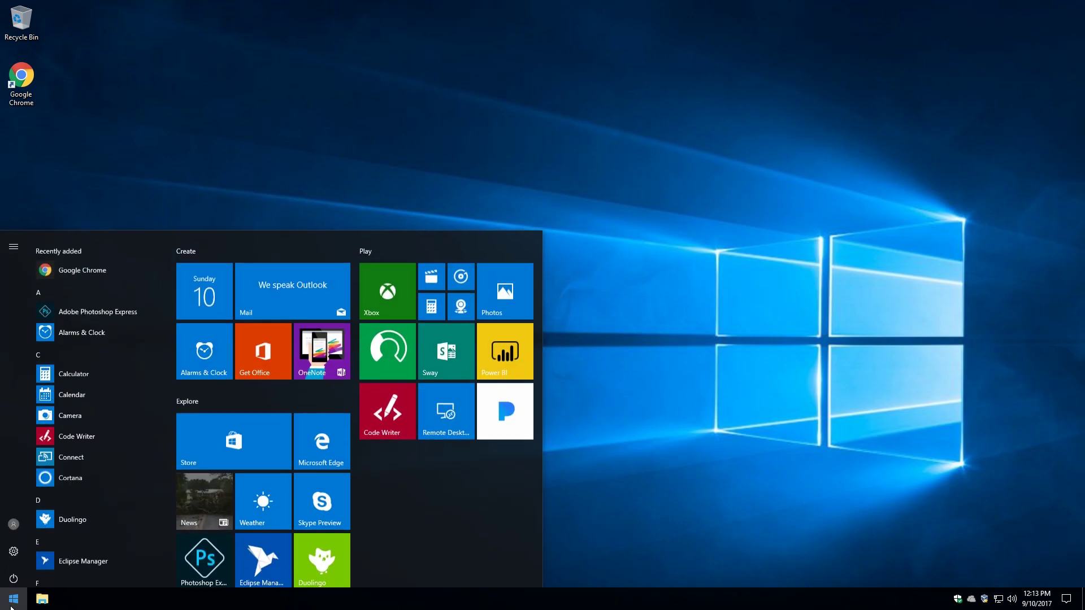
left_click(12, 548)
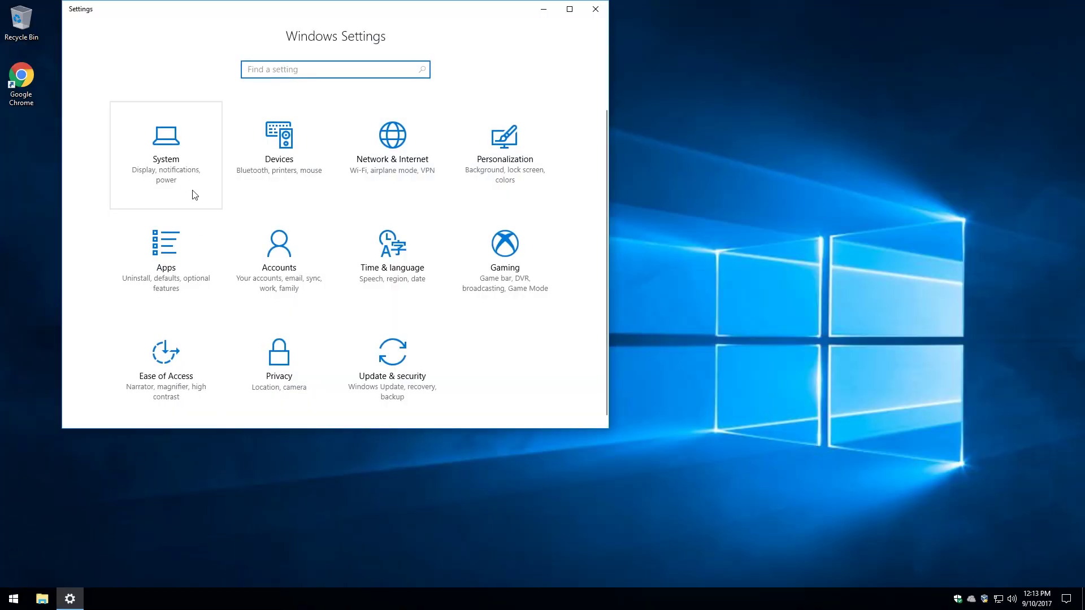
left_click(181, 160)
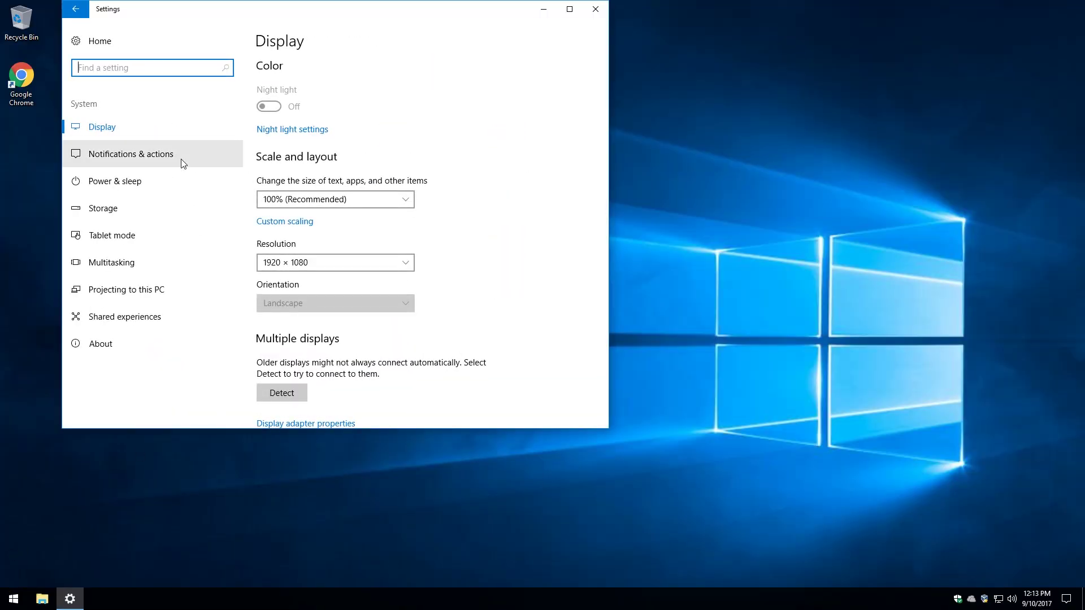
left_click(110, 187)
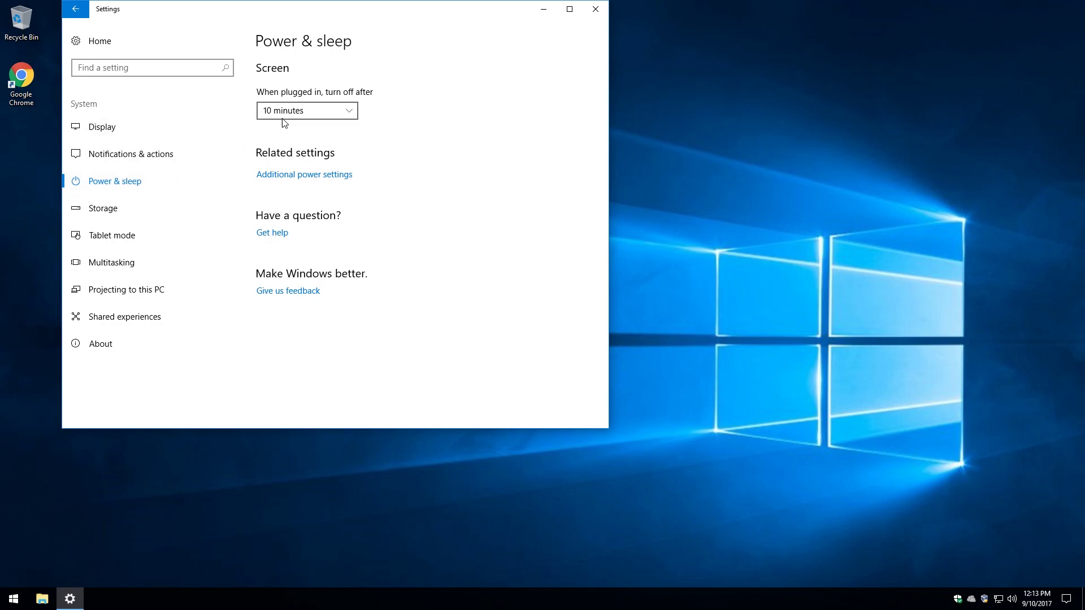
left_click(304, 111)
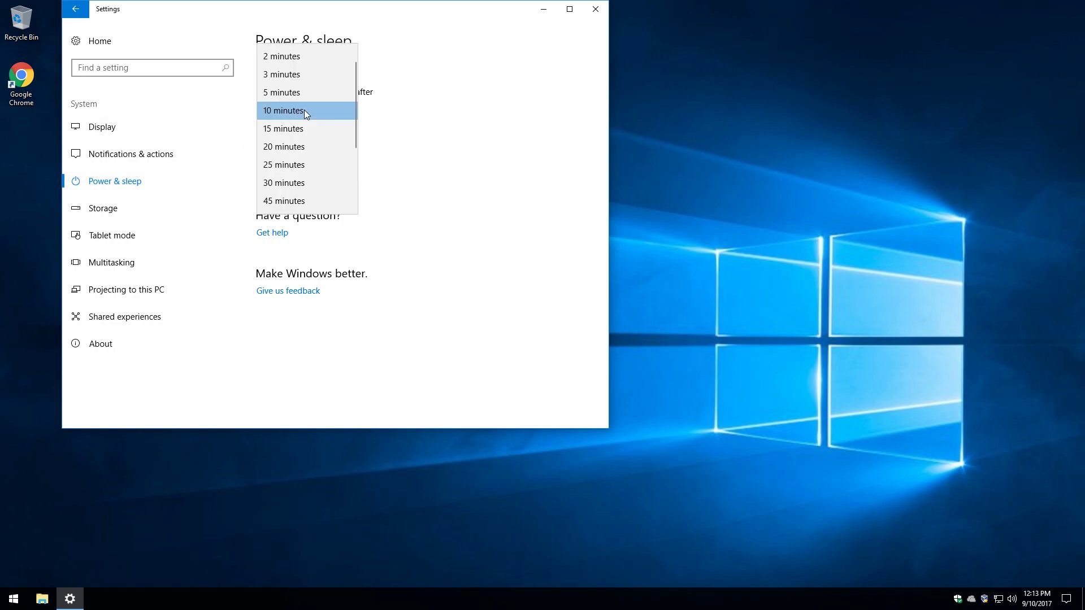
scroll(320, 141, "down", 2)
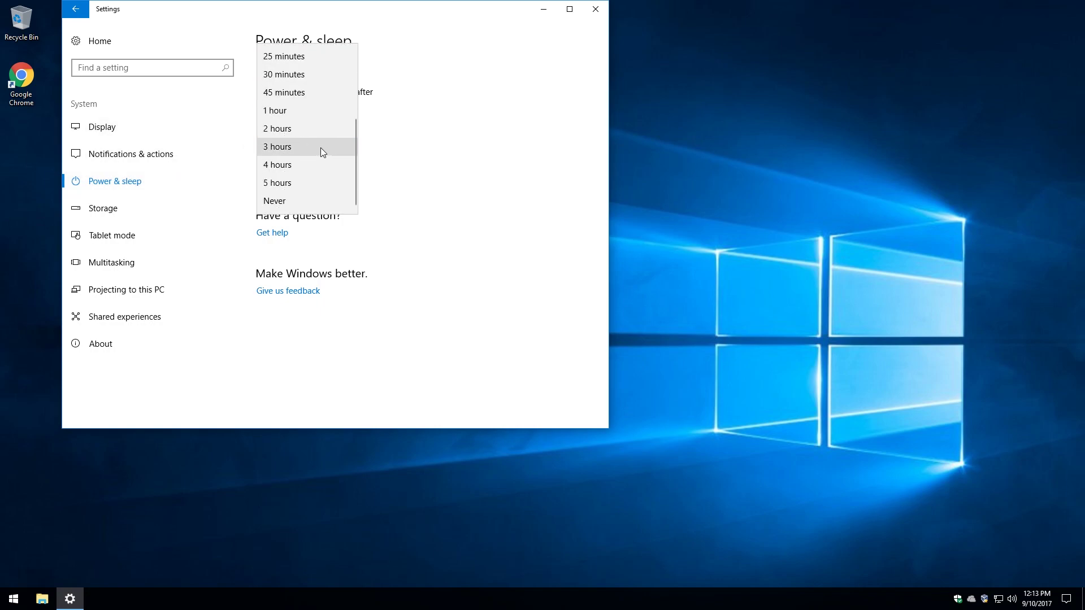
left_click(276, 201)
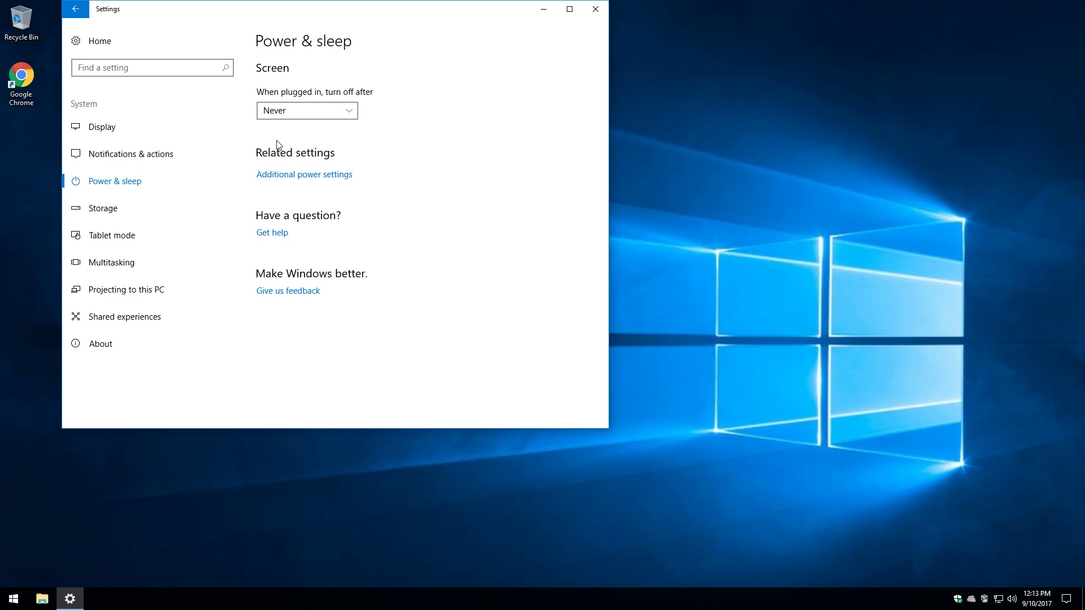
left_click(591, 12)
- Go to Apps & features, widen Settings and open Programs and Features from Related settings
left_click(15, 599)
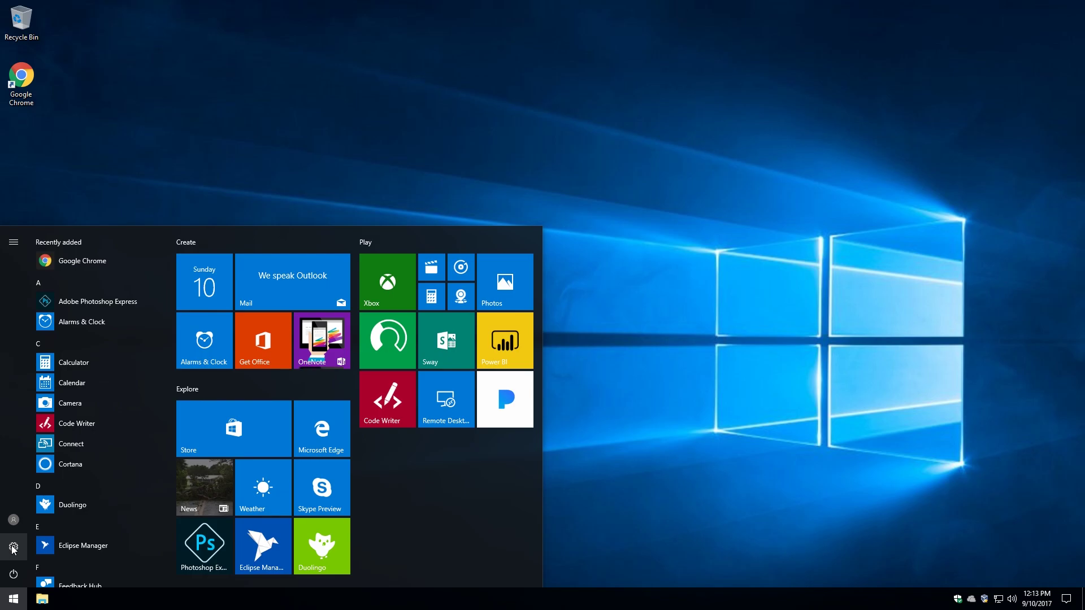
left_click(14, 546)
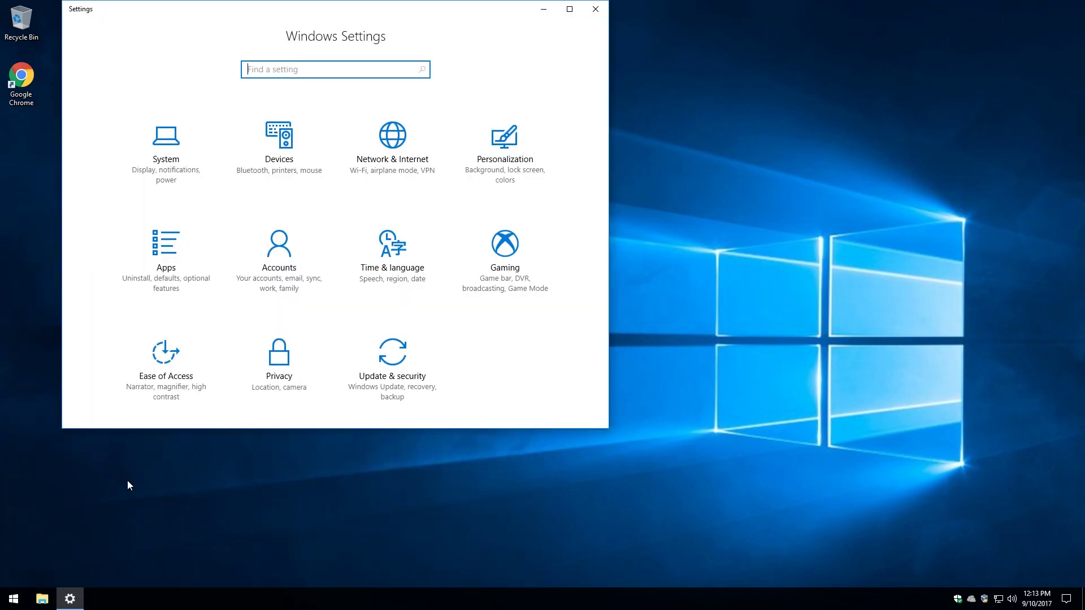
left_click(177, 252)
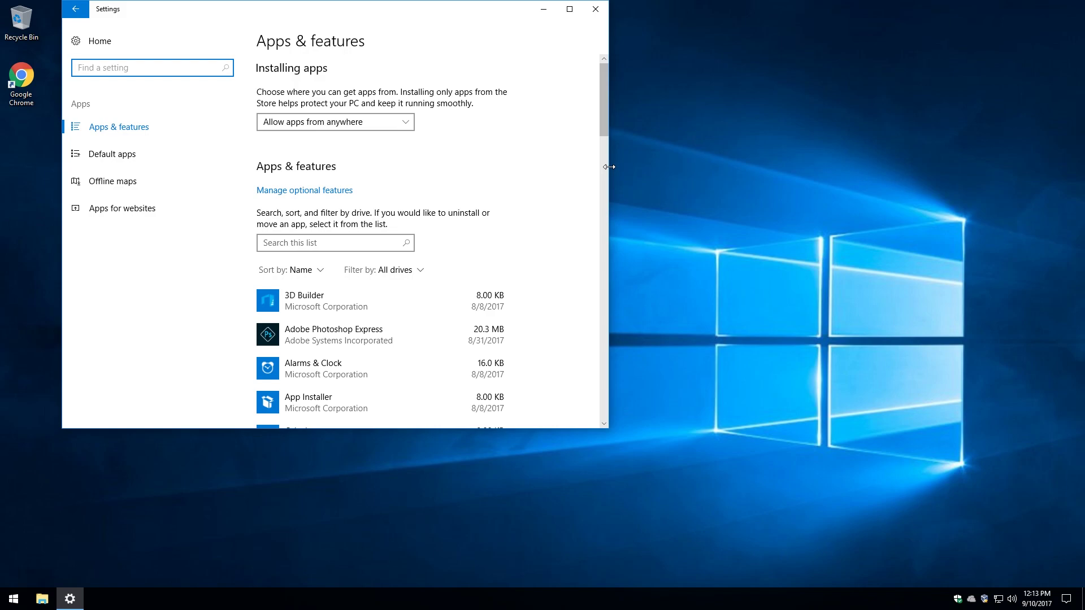
left_click_drag(609, 166, 740, 172)
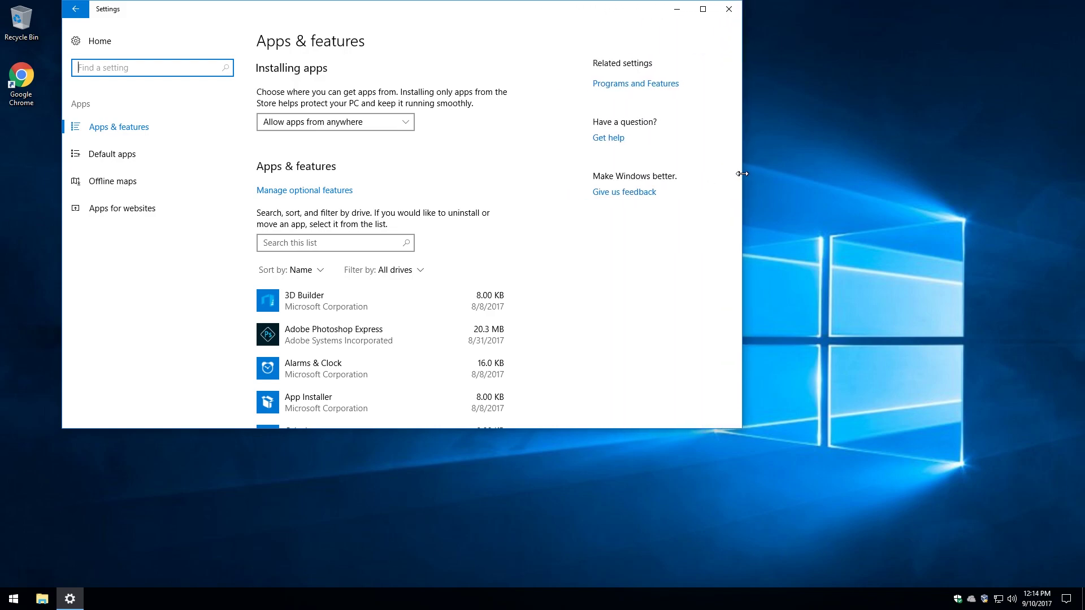
mouse_move(738, 157)
left_mouse_down()
mouse_move(621, 147)
mouse_move(727, 156)
left_mouse_up()
left_click(622, 90)
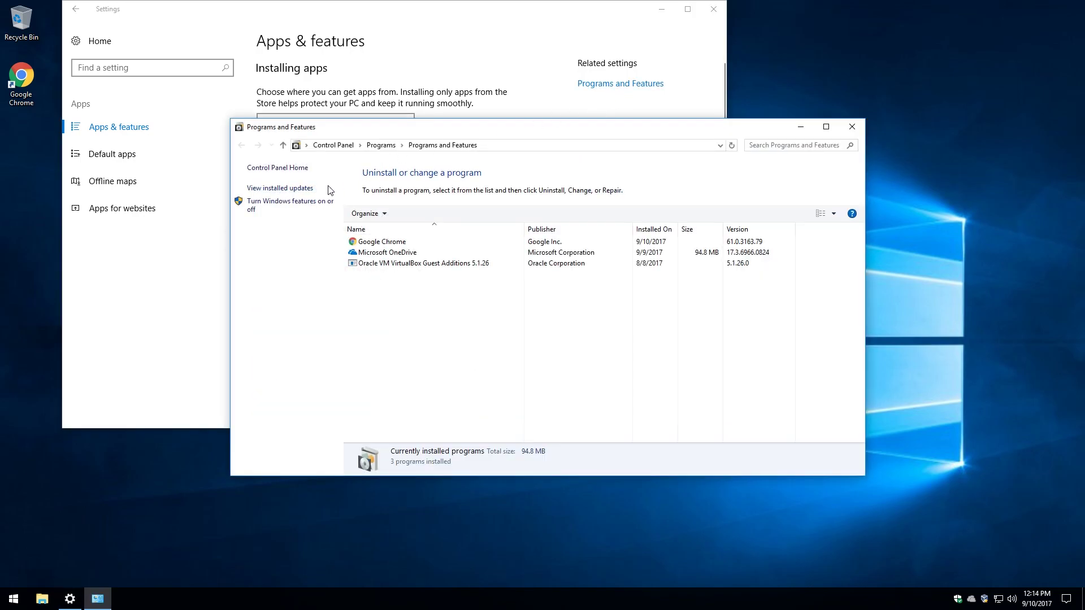
- Tick .NET Framework 3.5 in Windows Features and apply the change
left_click(304, 205)
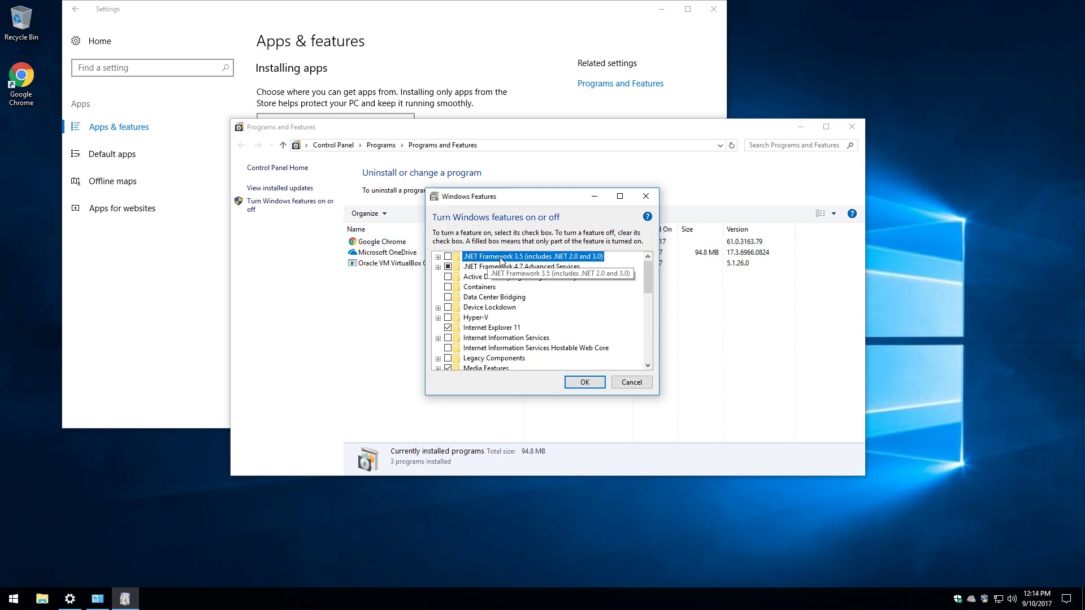
left_click(448, 257)
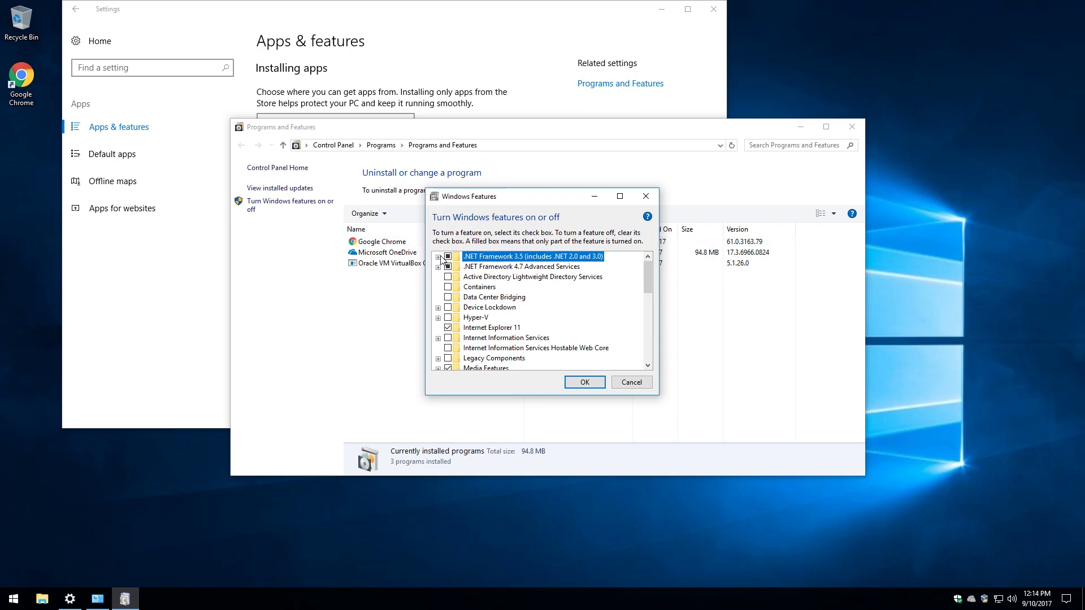
left_click(438, 257)
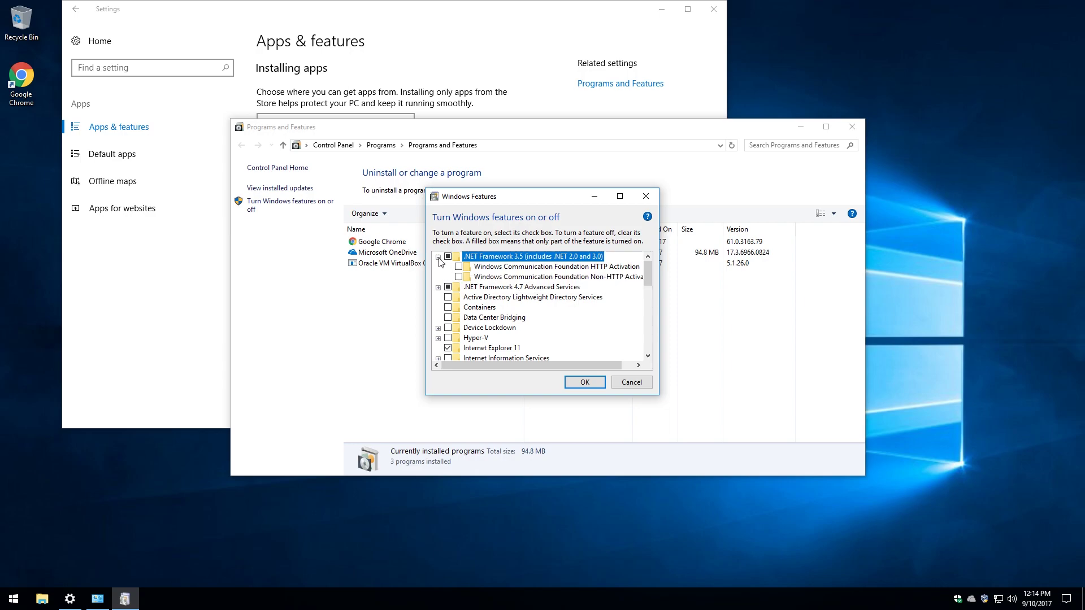
left_click(439, 257)
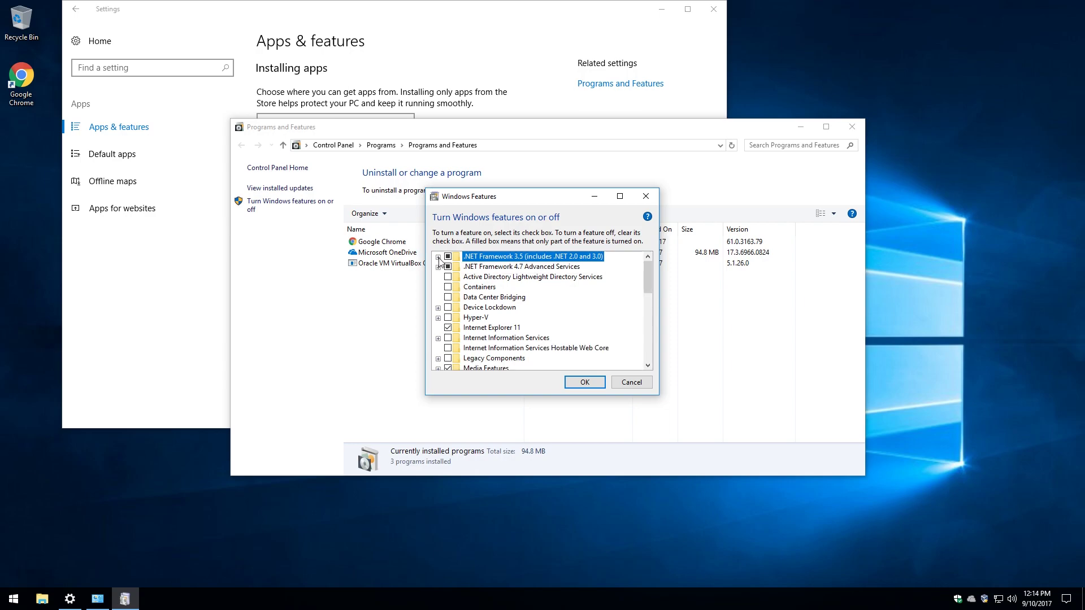
left_click(584, 382)
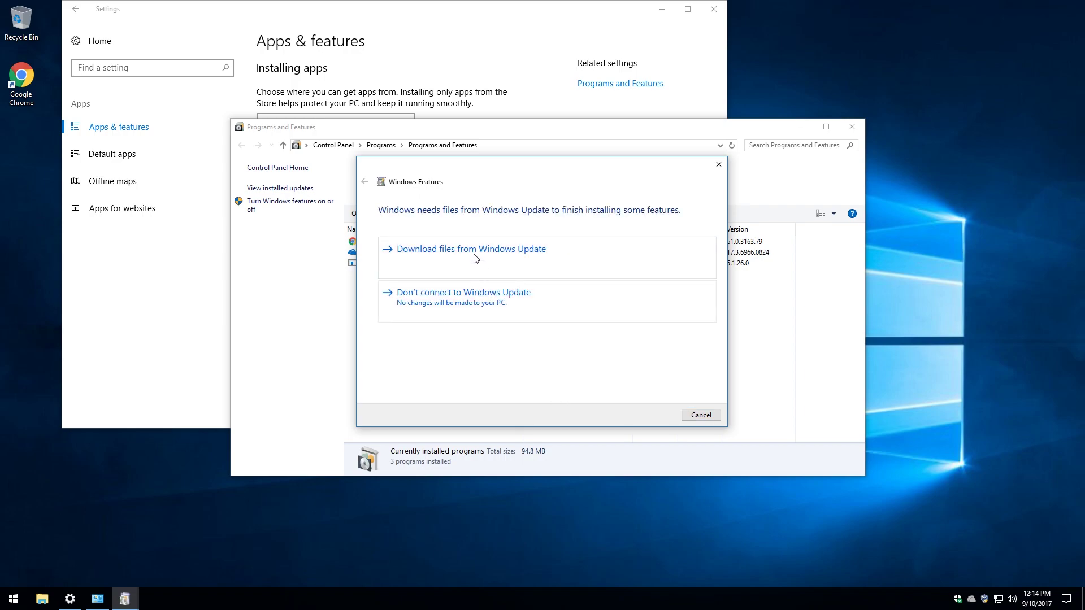
- Download the .NET 3.5 files from Windows Update, then close Programs and Features and Settings
left_click(476, 257)
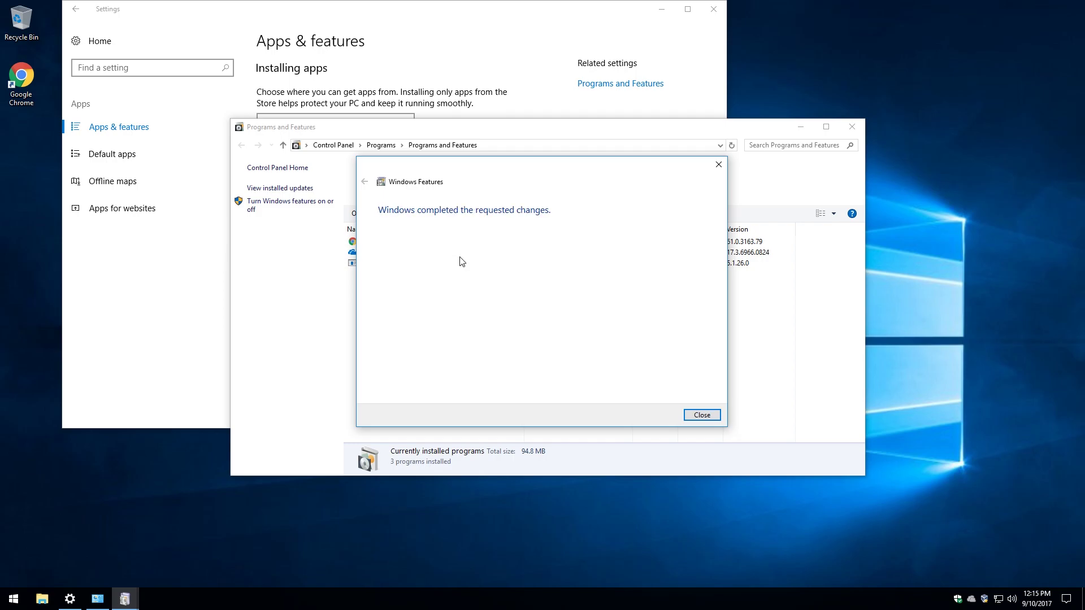
left_click(700, 416)
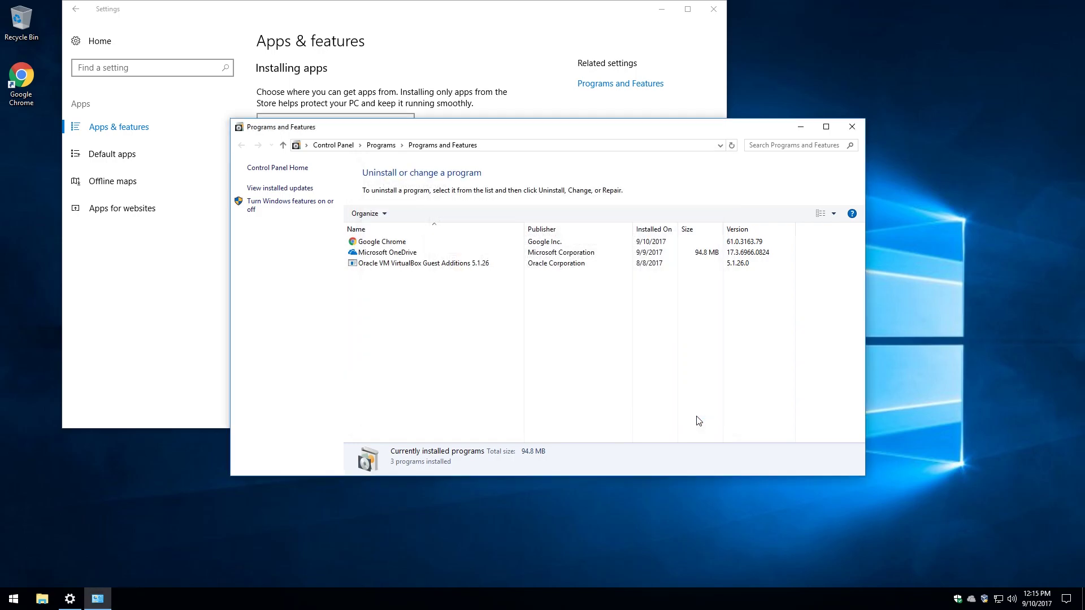
left_click(852, 128)
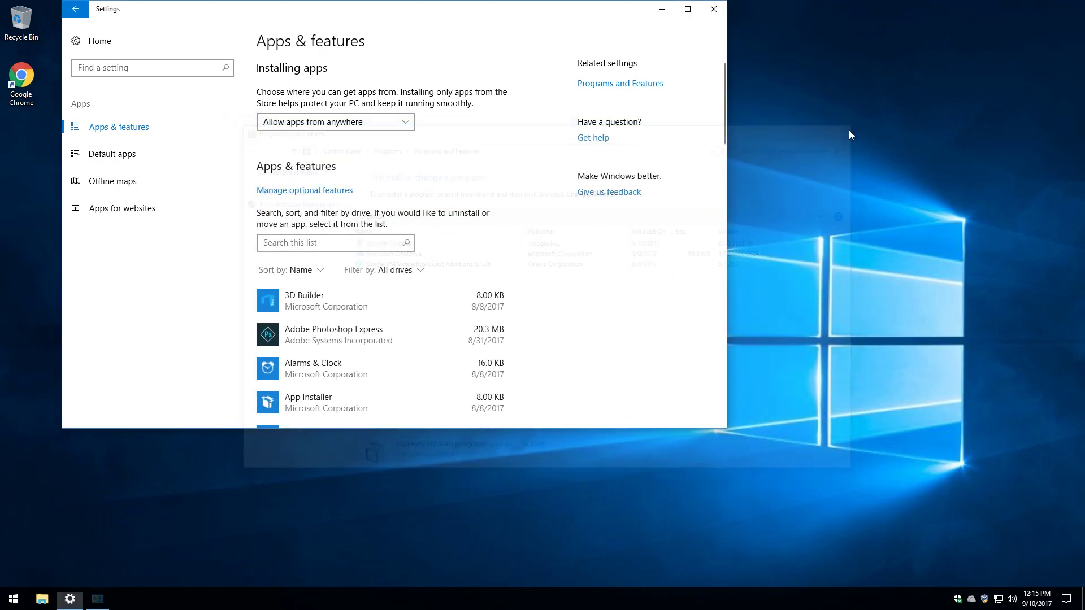
left_click(714, 13)
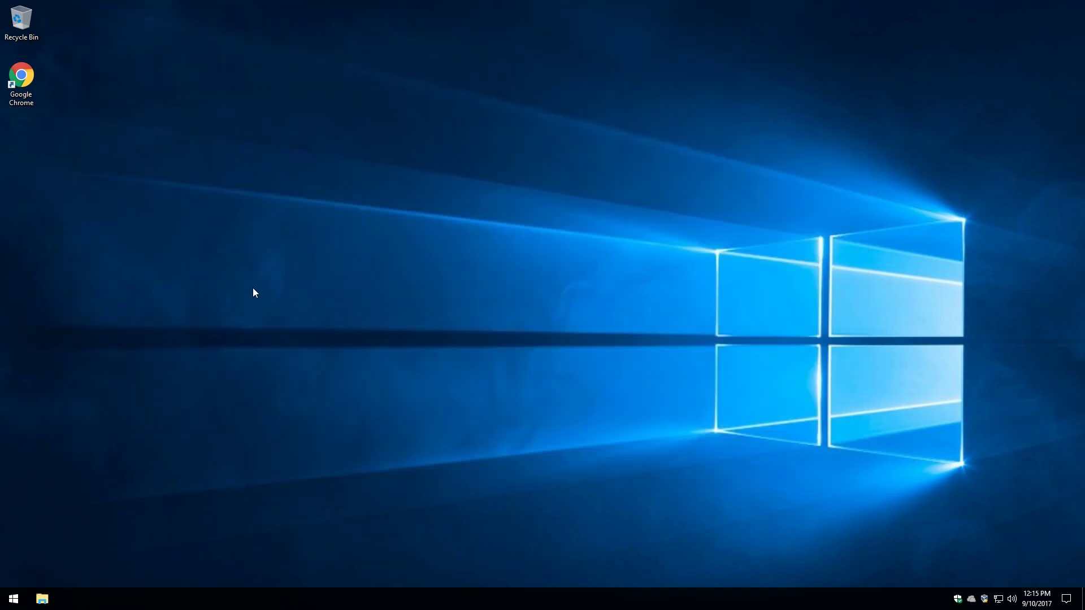
- Launch Chrome and search Google for 'DirectX Web Installer'
double_click(21, 76)
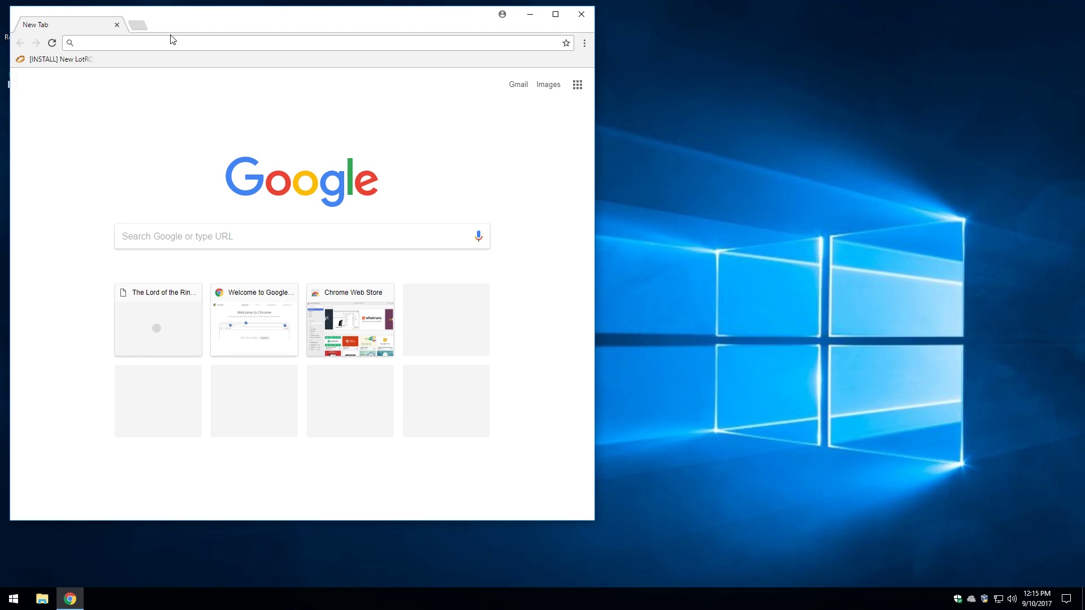
type("w")
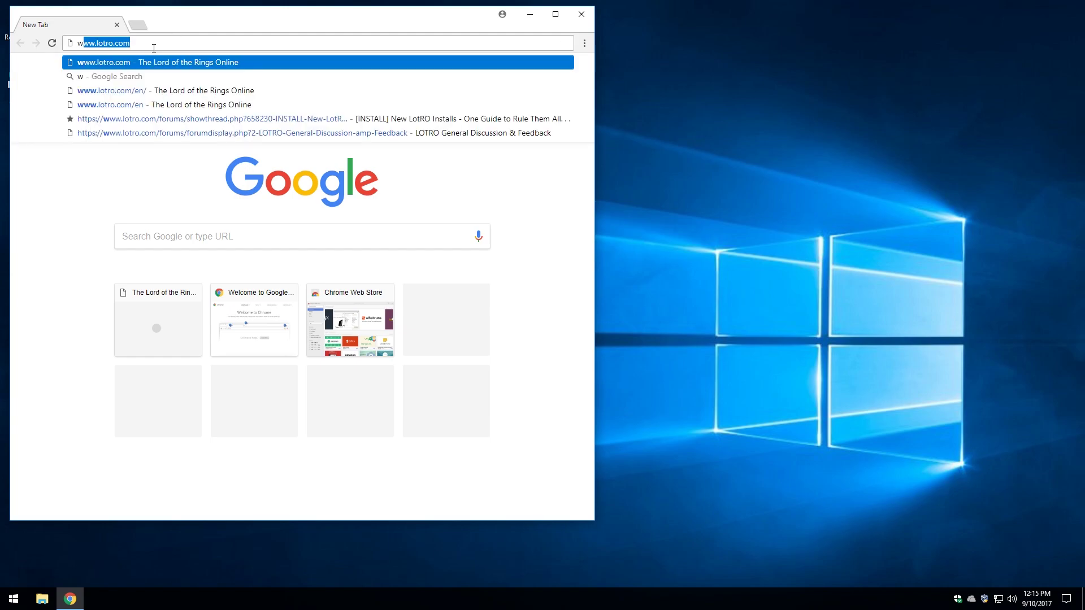
key("BackSpace")
key("BackSpace")
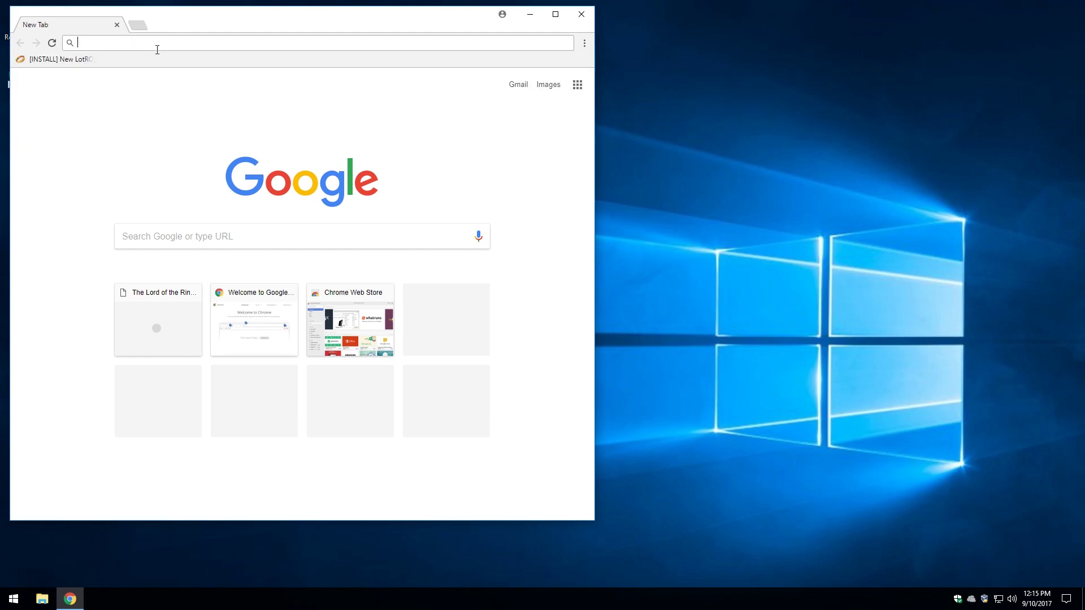
left_click(207, 244)
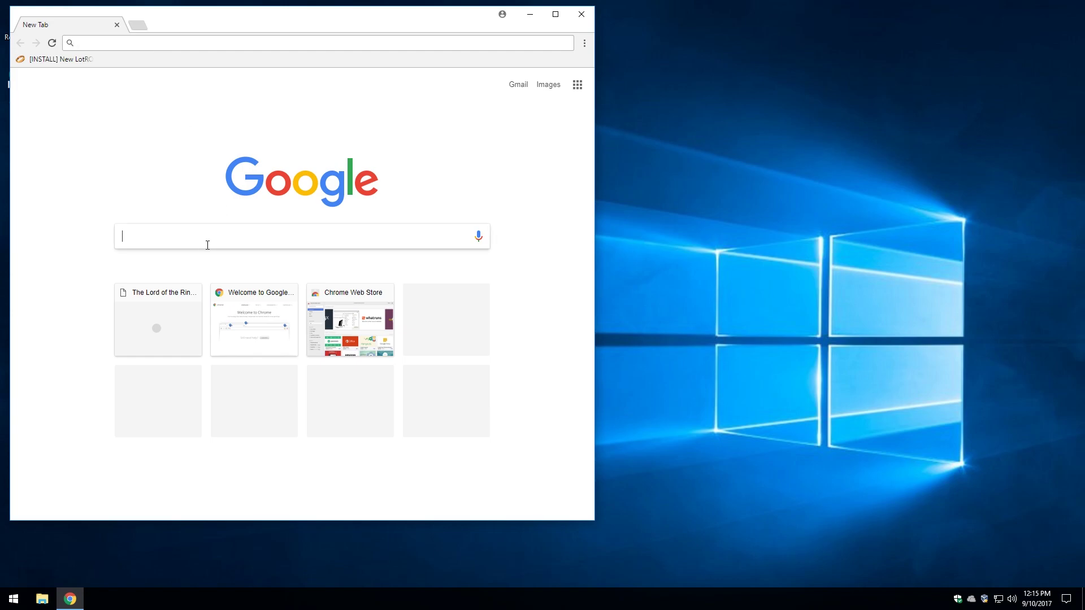
type("D")
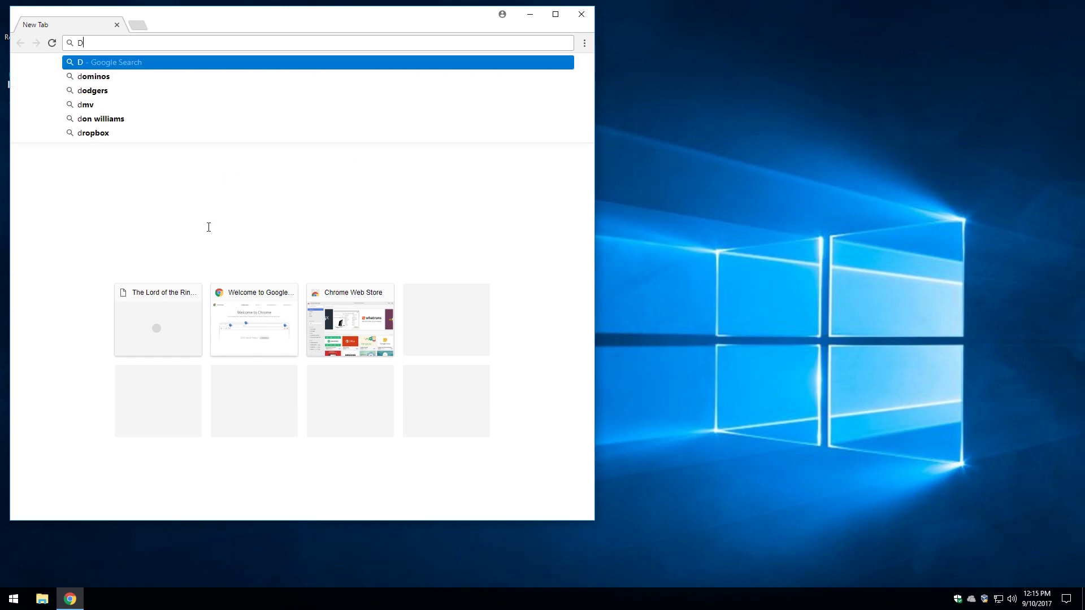
type("irectX ")
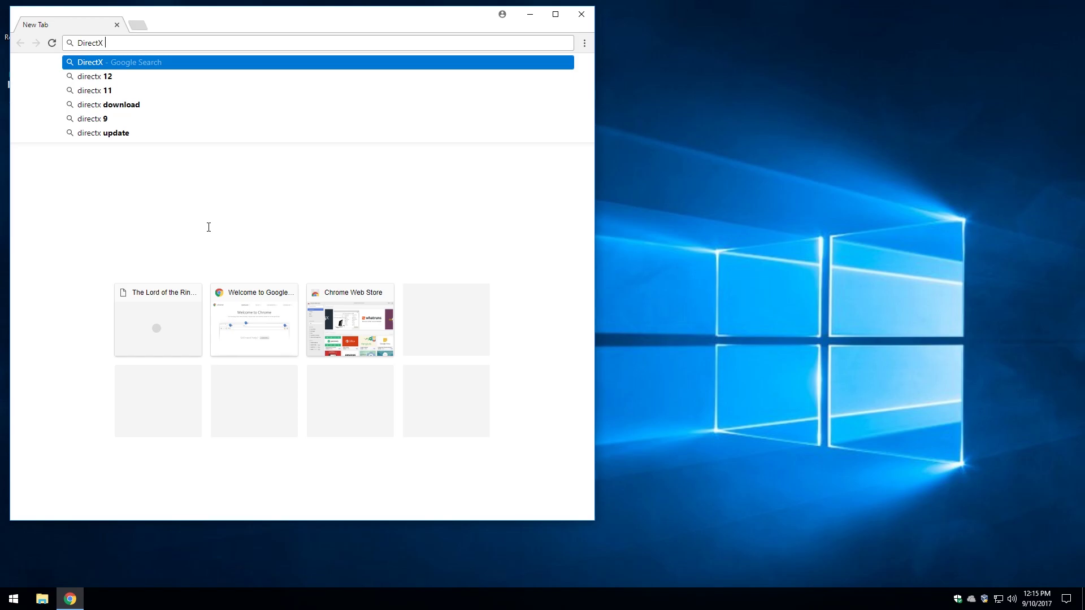
type("Web Installer")
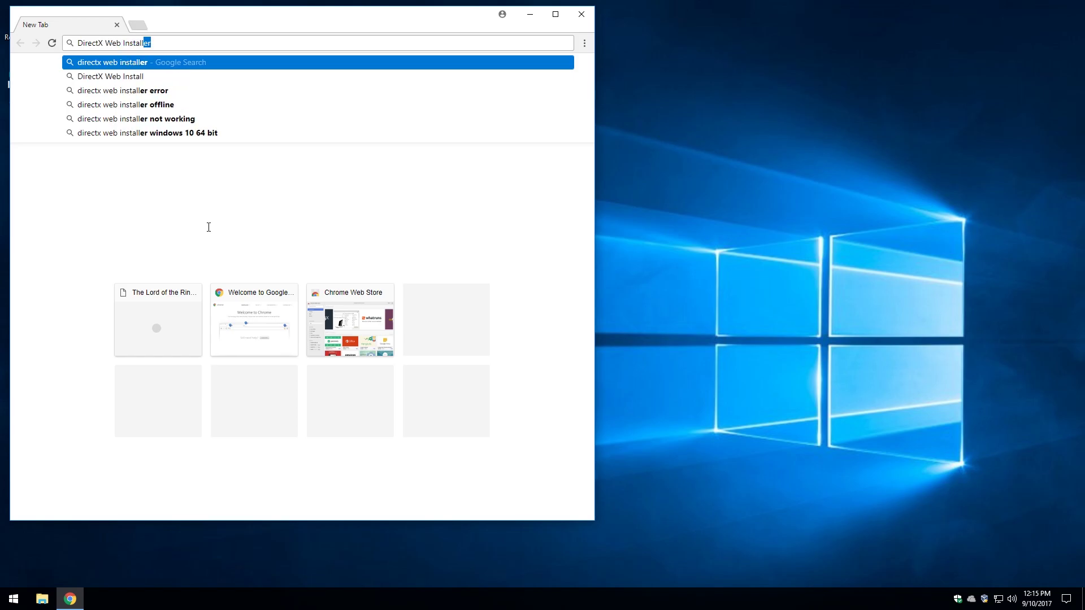
key("Return")
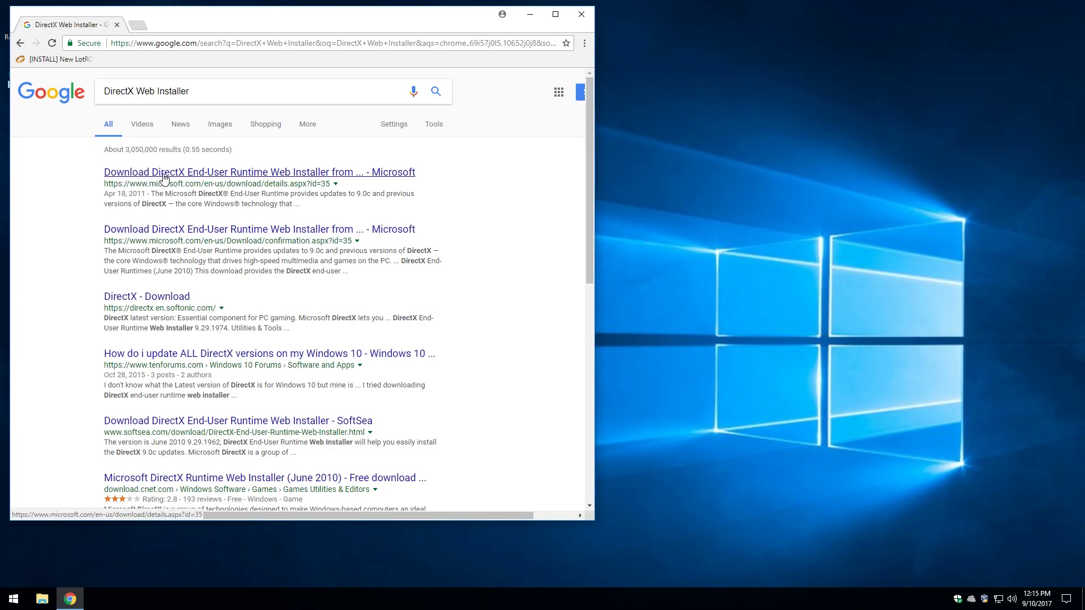
- Open the 'Download DirectX End-User Runtime Web Installer' Microsoft result and dismiss the Edge promotion
left_click_drag(104, 183, 203, 186)
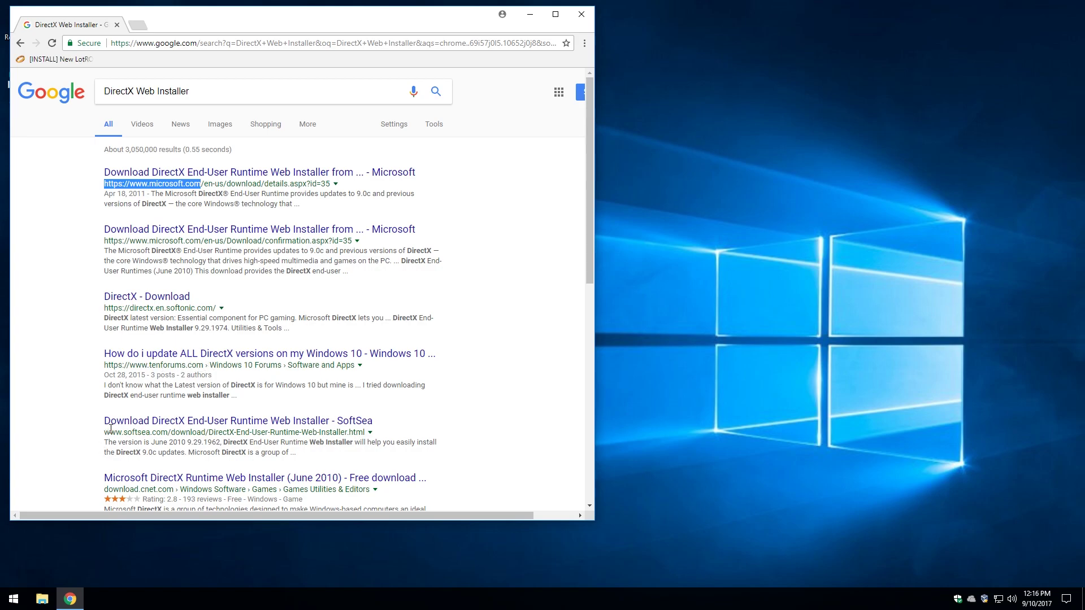
left_click(146, 176)
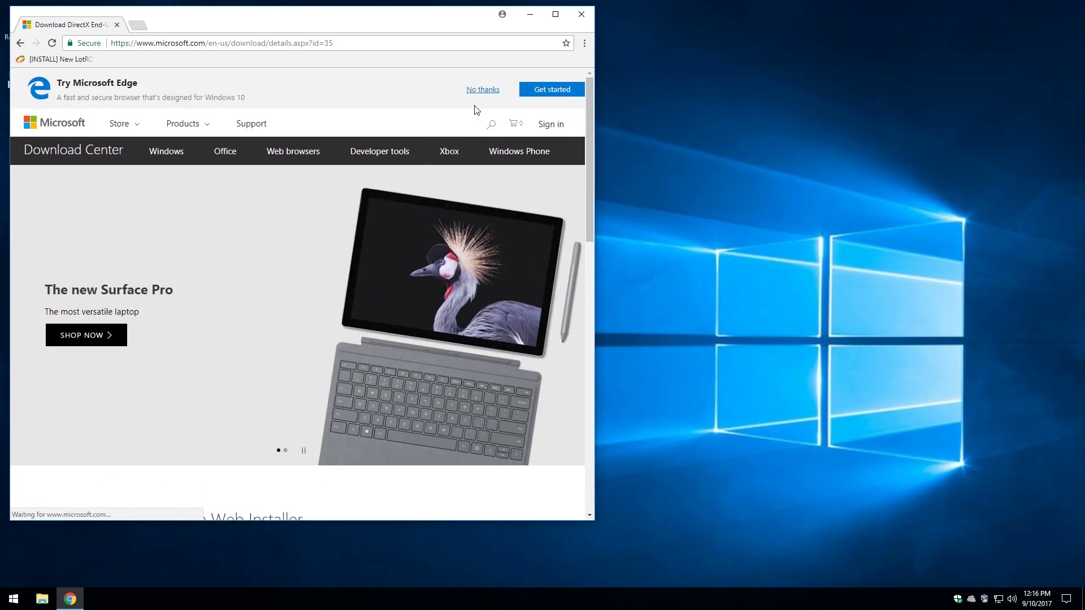
left_click(482, 89)
- Download dxwebsetup.exe without the MSN/Bing extras and show it in the Downloads folder
scroll(238, 204, "down", 5)
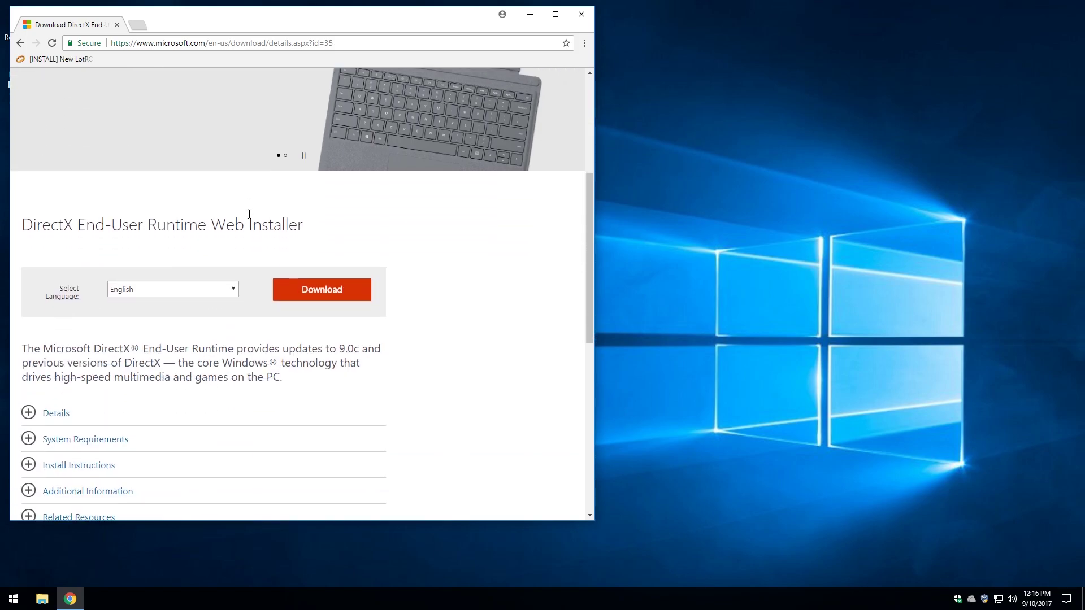
left_click(307, 263)
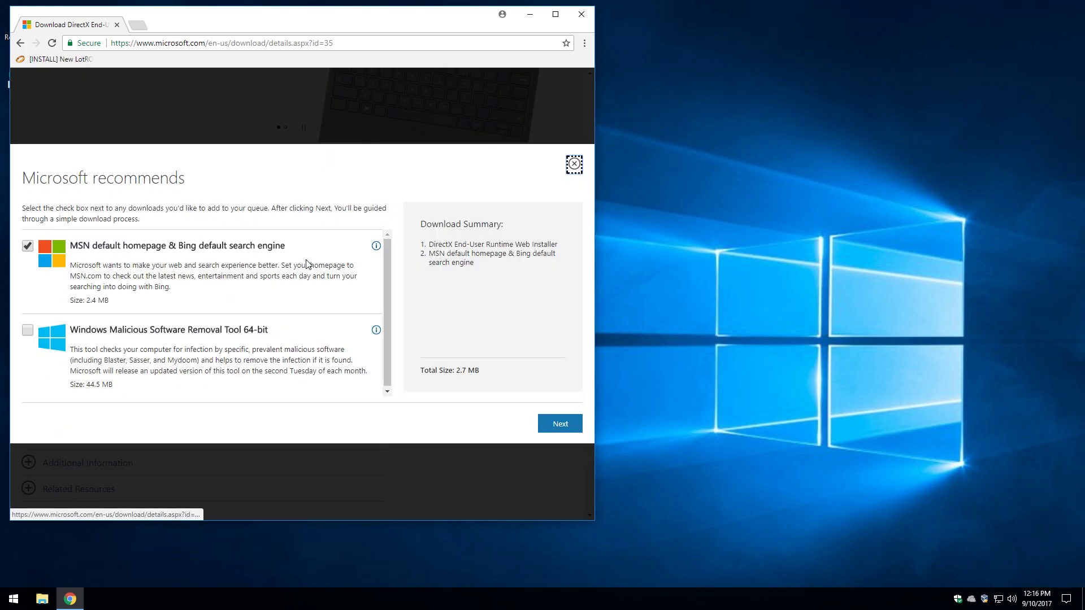
left_click(29, 248)
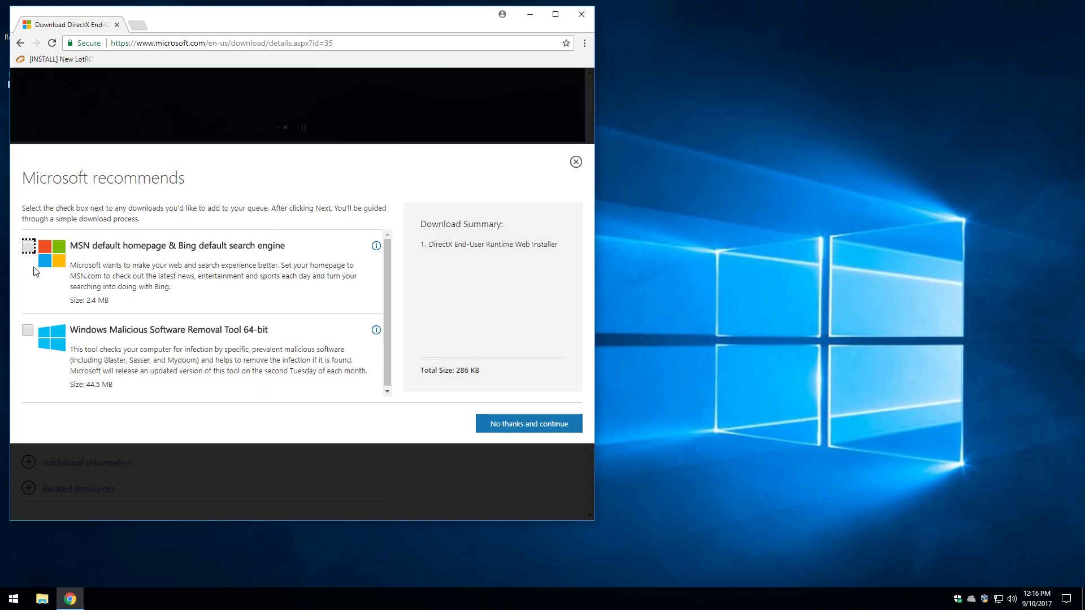
left_click(512, 426)
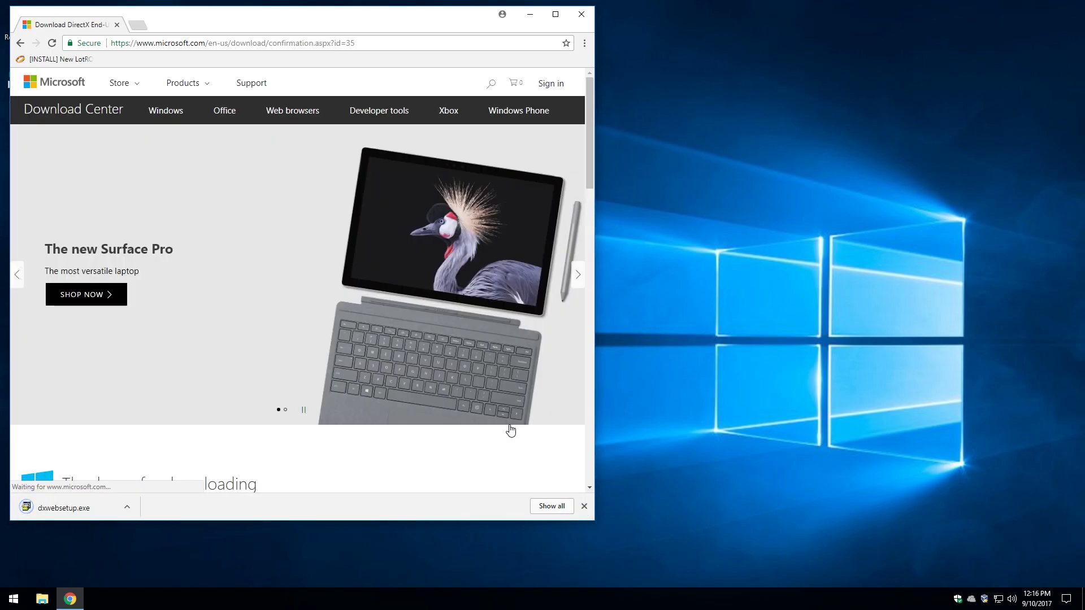
left_click(127, 507)
left_click(153, 558)
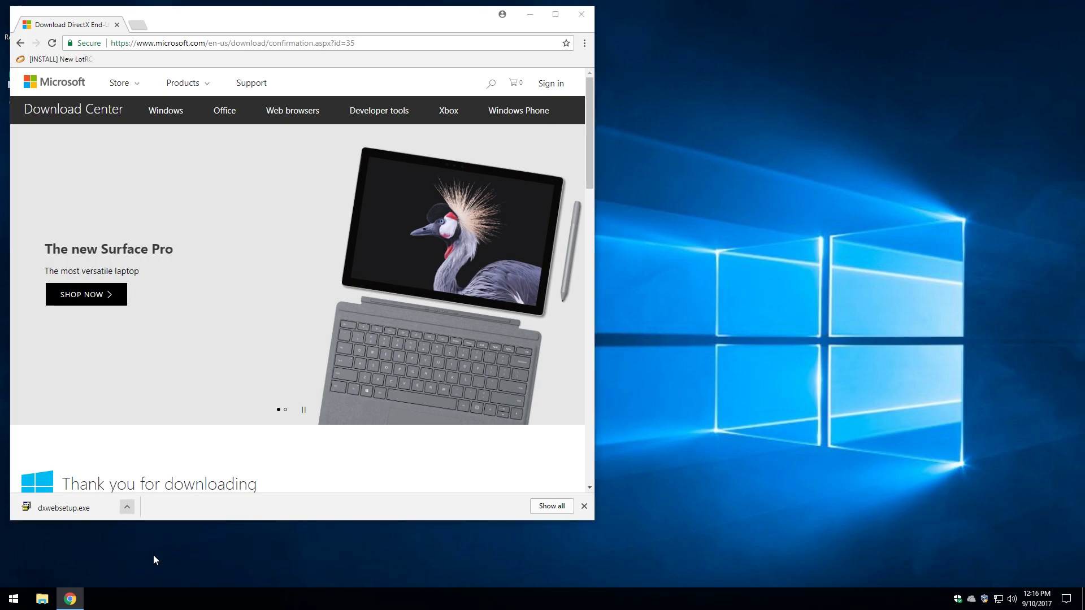
- Close Chrome, run dxwebsetup.exe with admin approval and accept the DirectX license
left_click(586, 23)
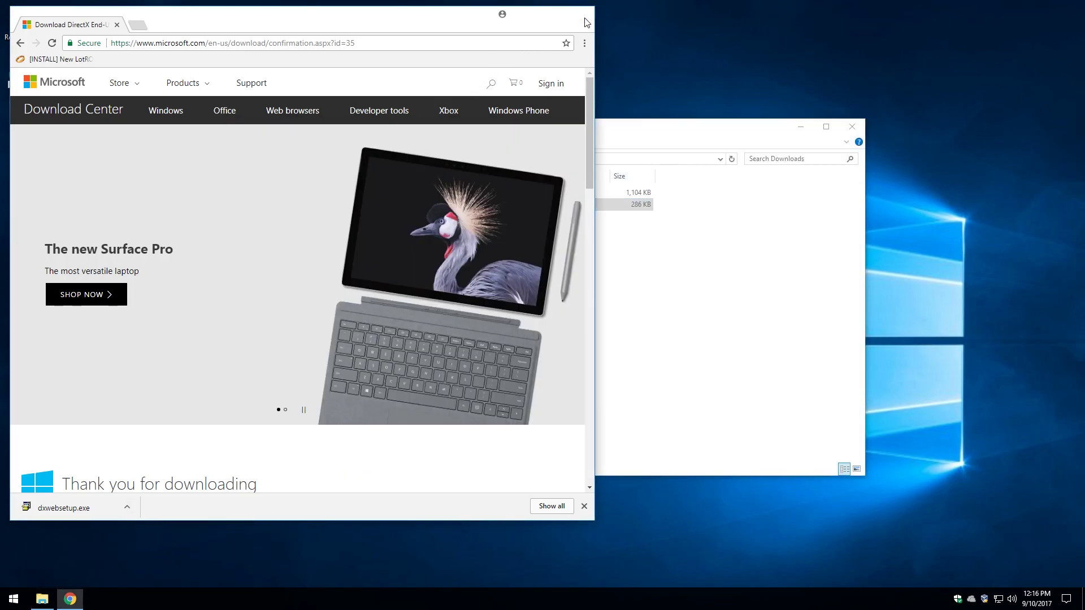
left_click(585, 17)
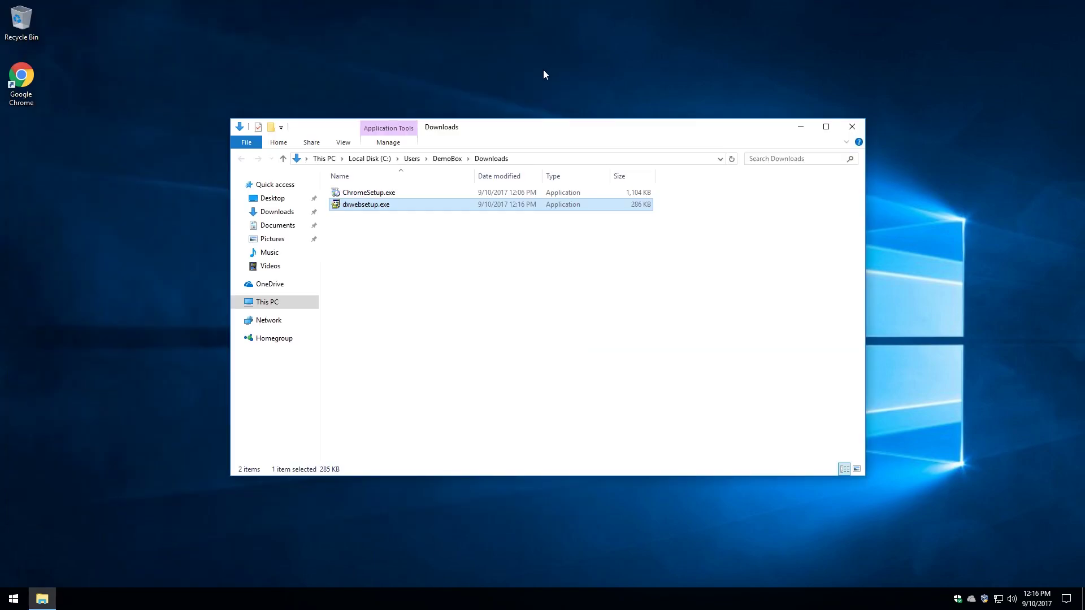
double_click(357, 206)
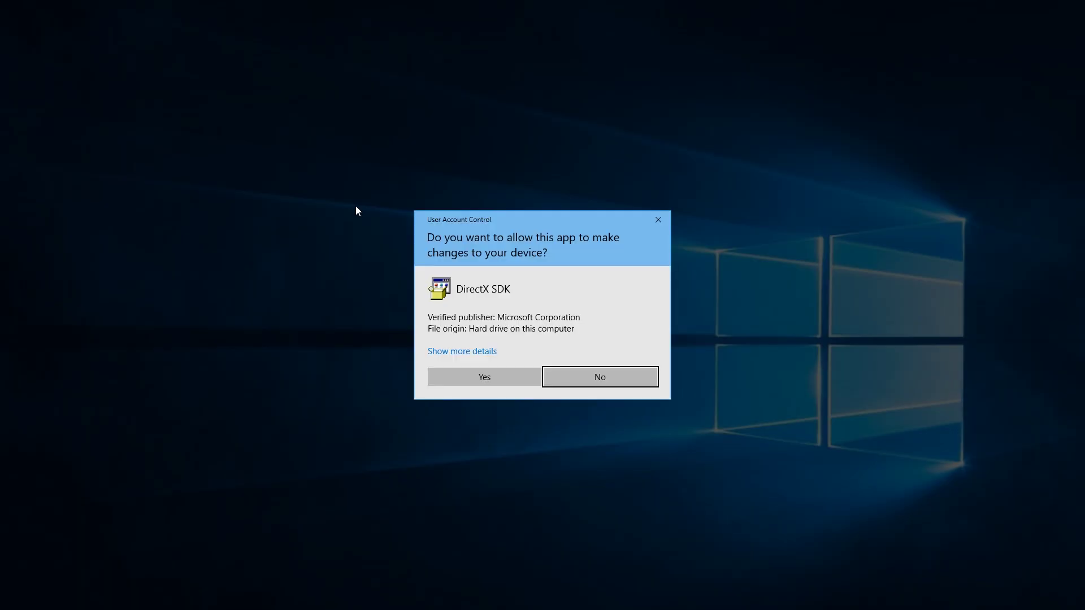
left_click(483, 375)
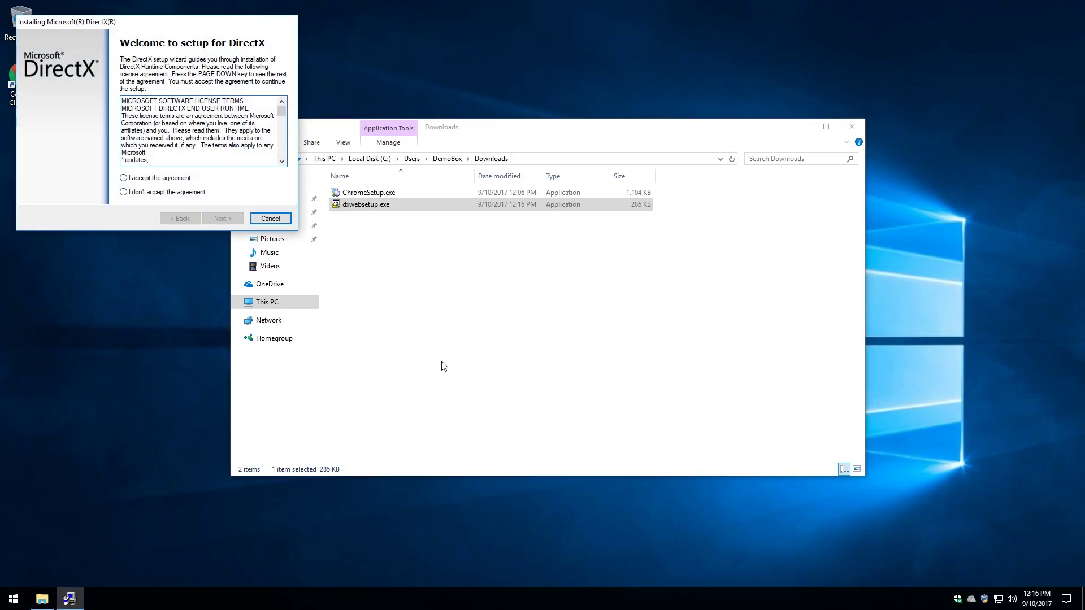
left_click(161, 179)
left_click(219, 218)
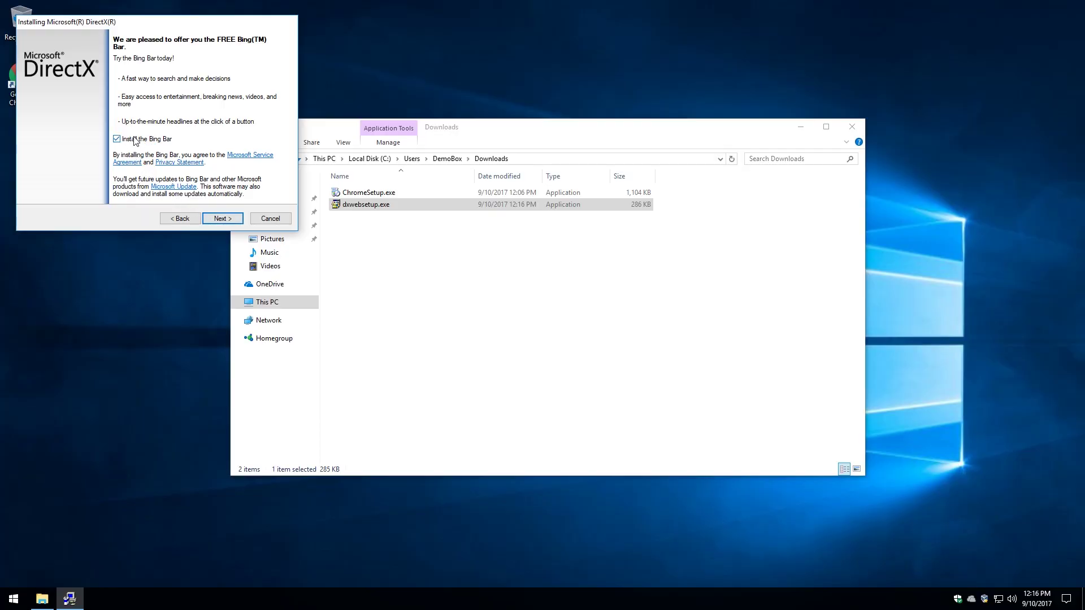
- Install the DirectX runtime without the Bing Bar, finish, and close the Downloads folder
left_click(116, 139)
left_click(221, 219)
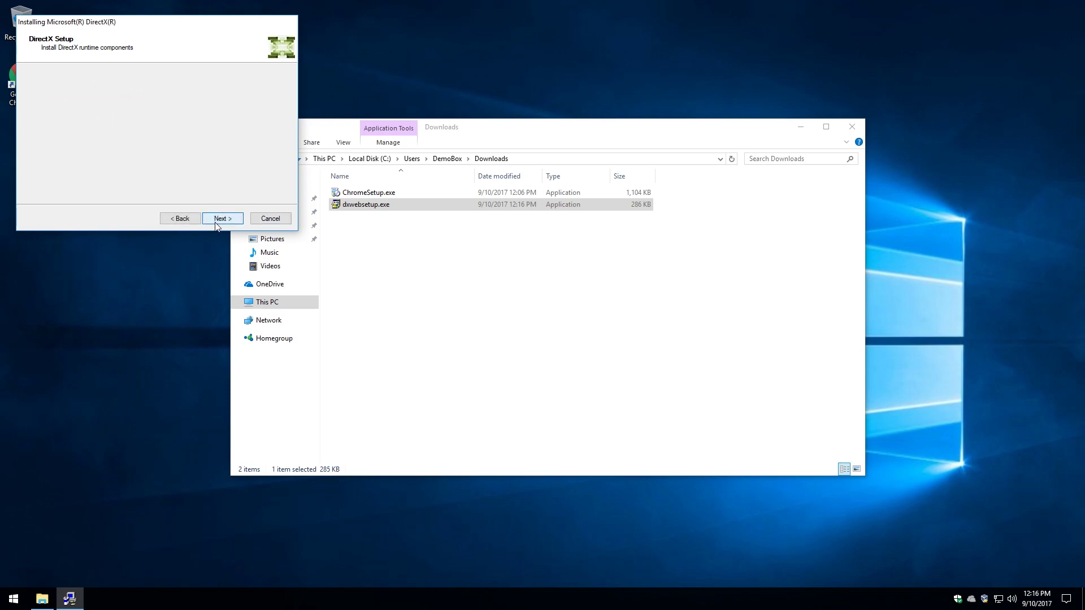
left_click(215, 222)
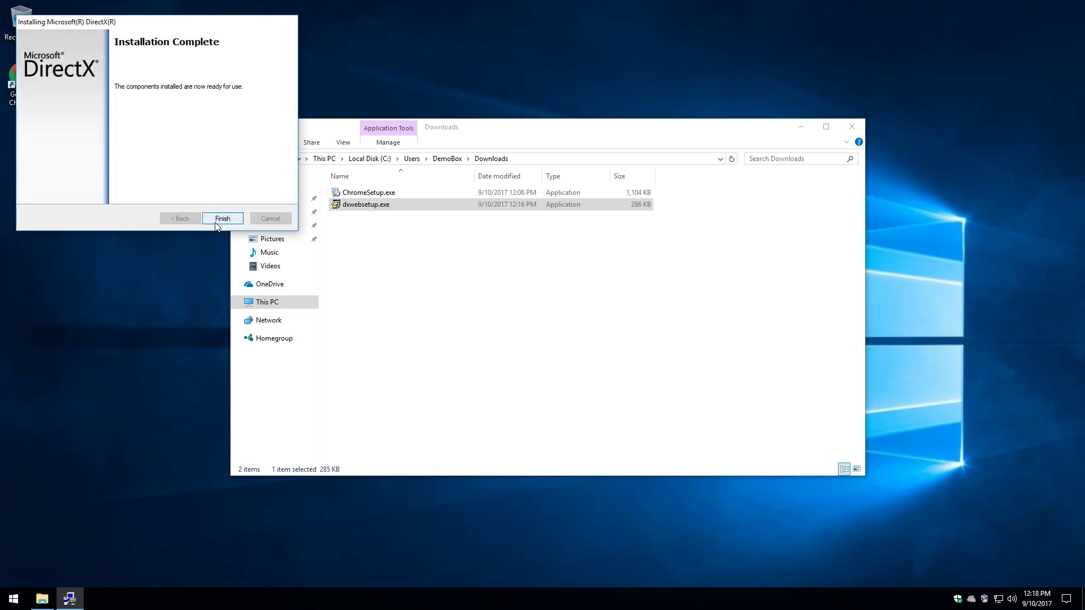
left_click(217, 219)
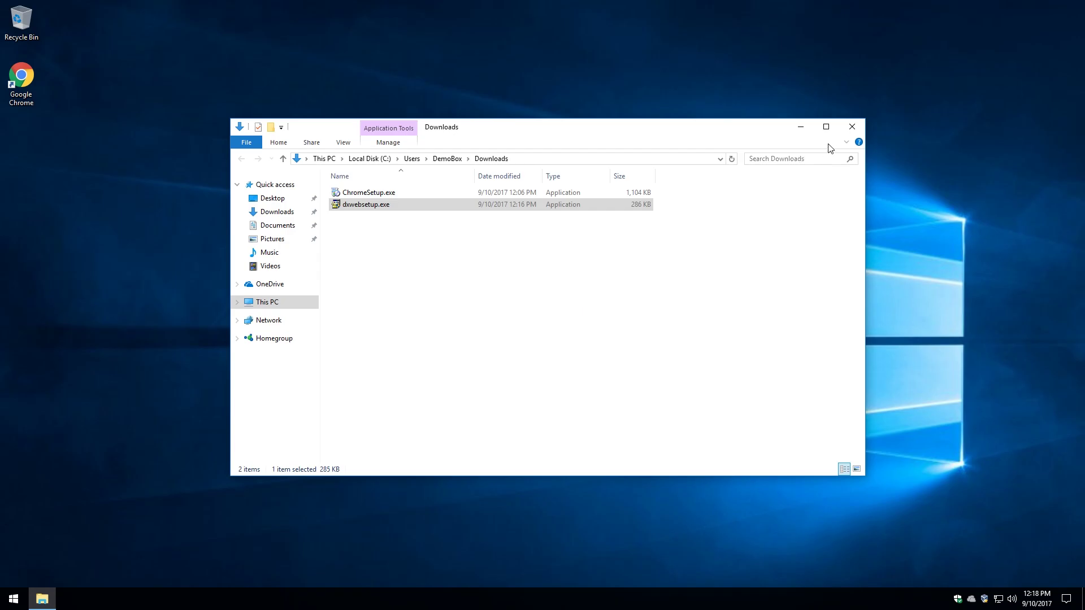
left_click(855, 127)
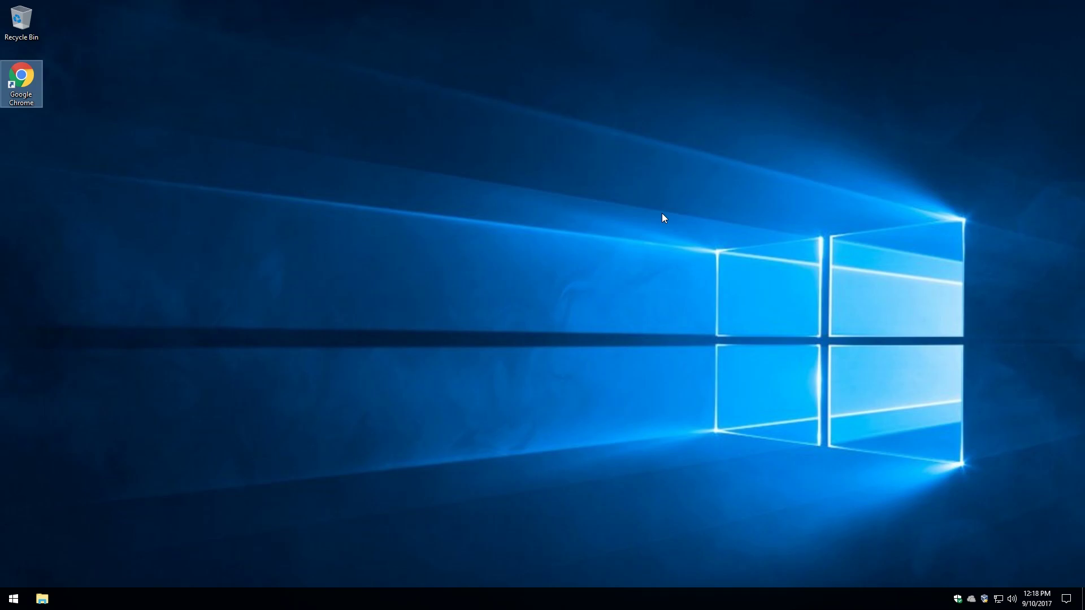
double_click(19, 85)
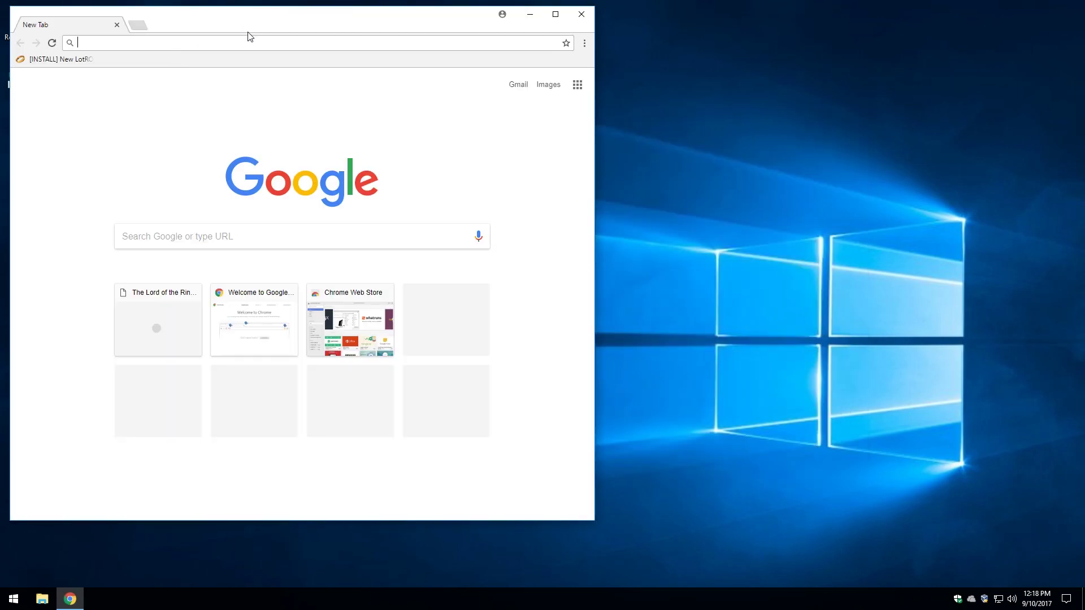
type("www.lotro.com")
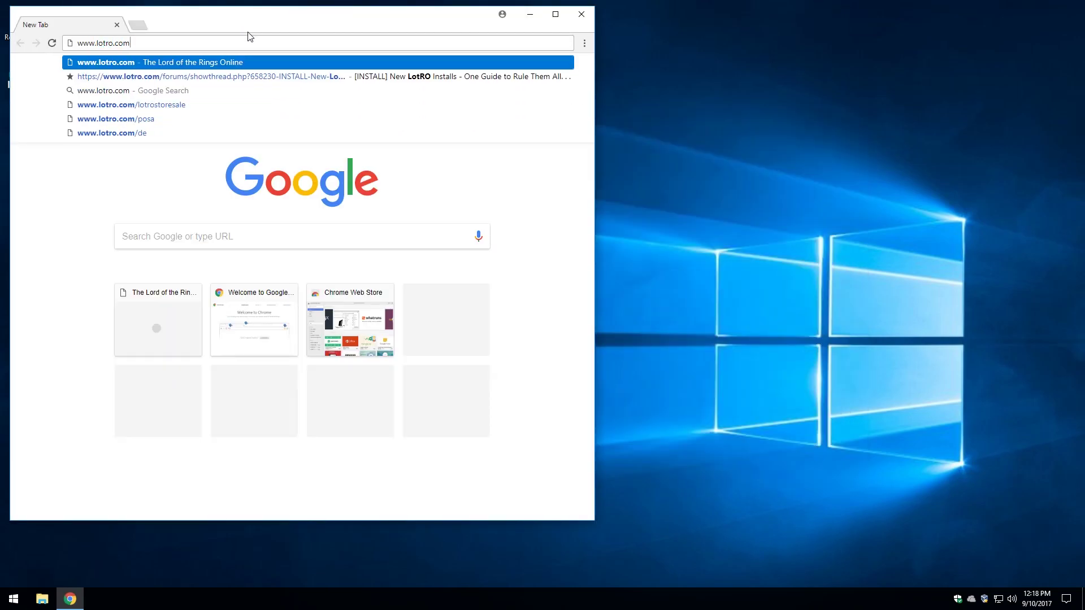
key("Return")
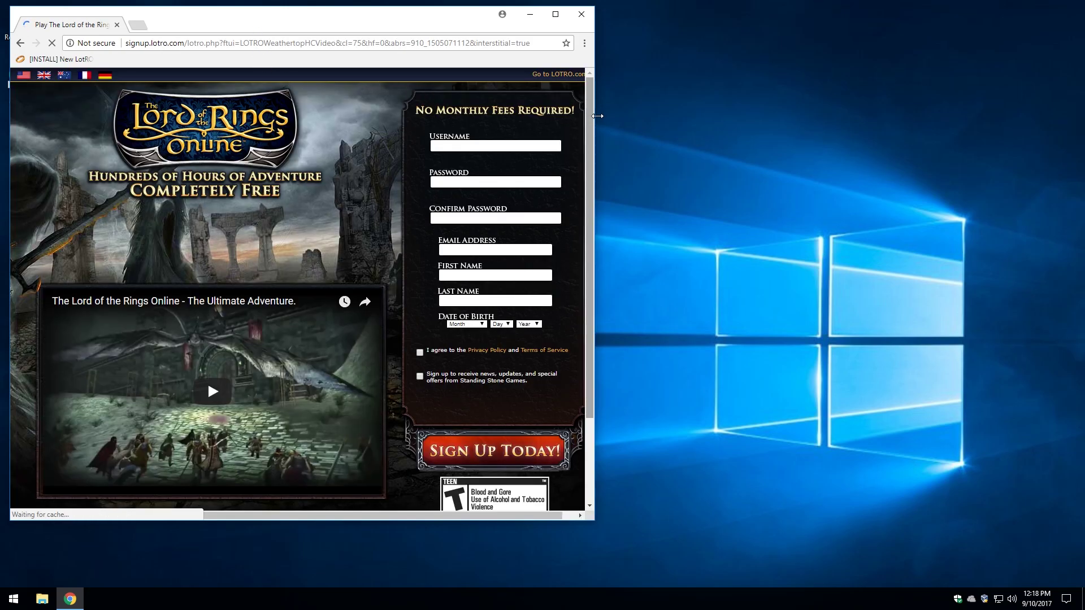
left_click_drag(598, 116, 643, 122)
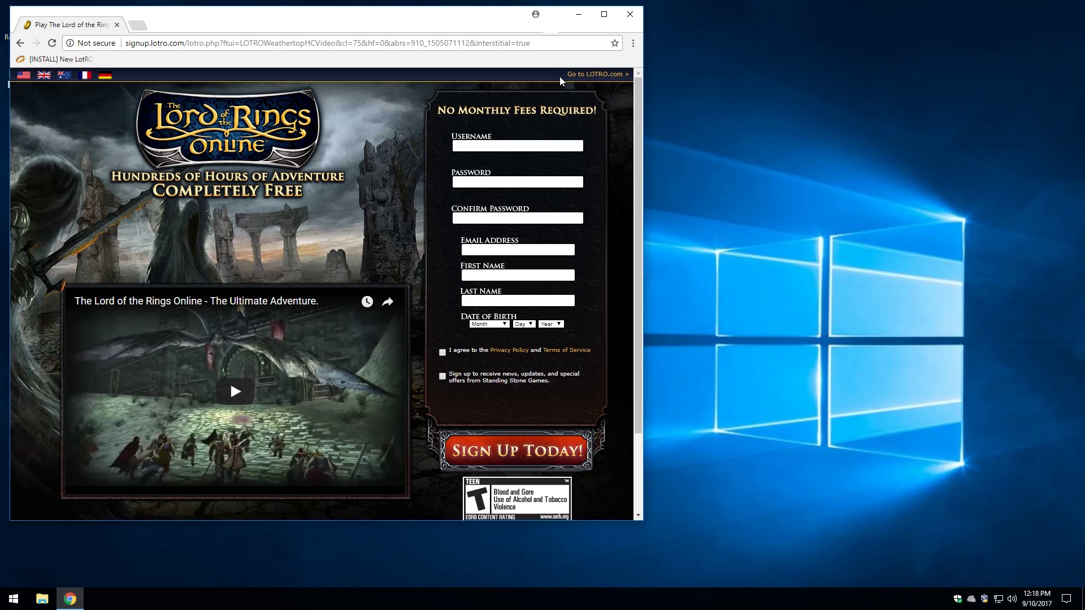
left_click(577, 79)
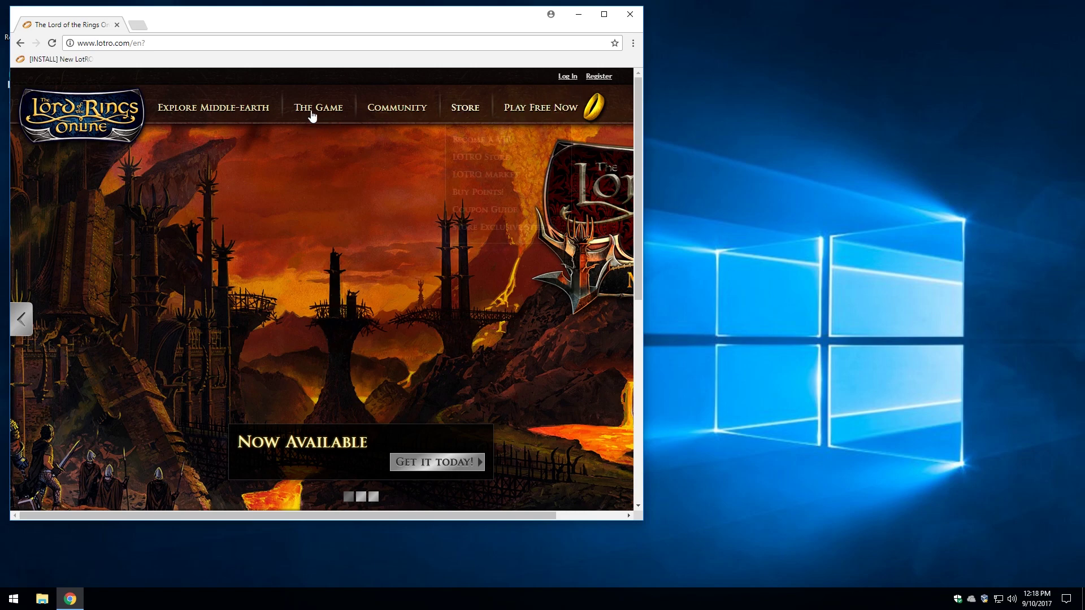
- Download the PC installer lotrolive.exe from The Game > Download page
mouse_move(312, 116)
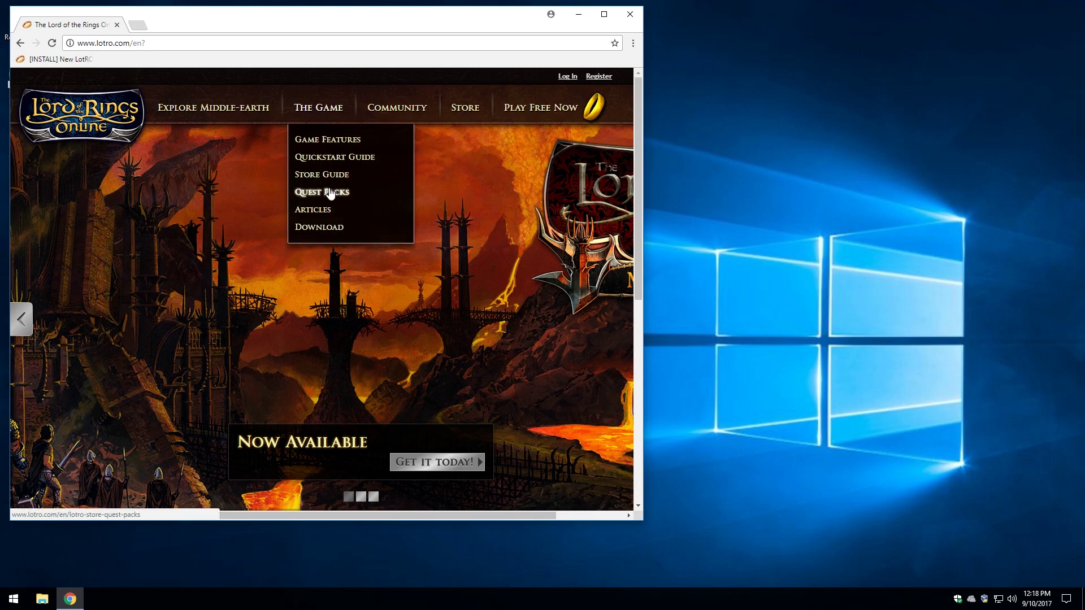
left_click(322, 228)
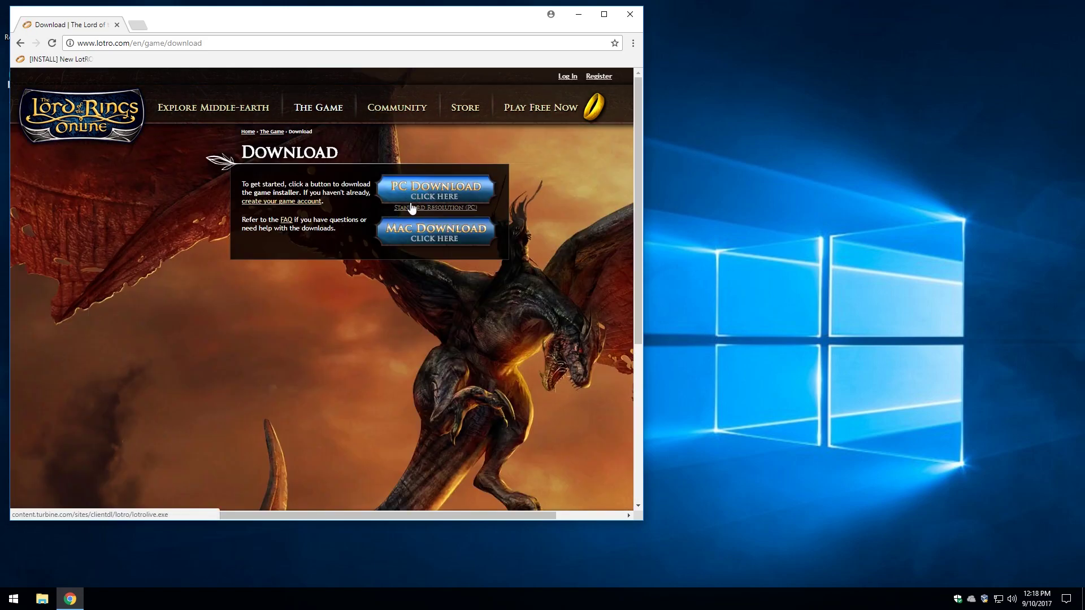
left_click(411, 196)
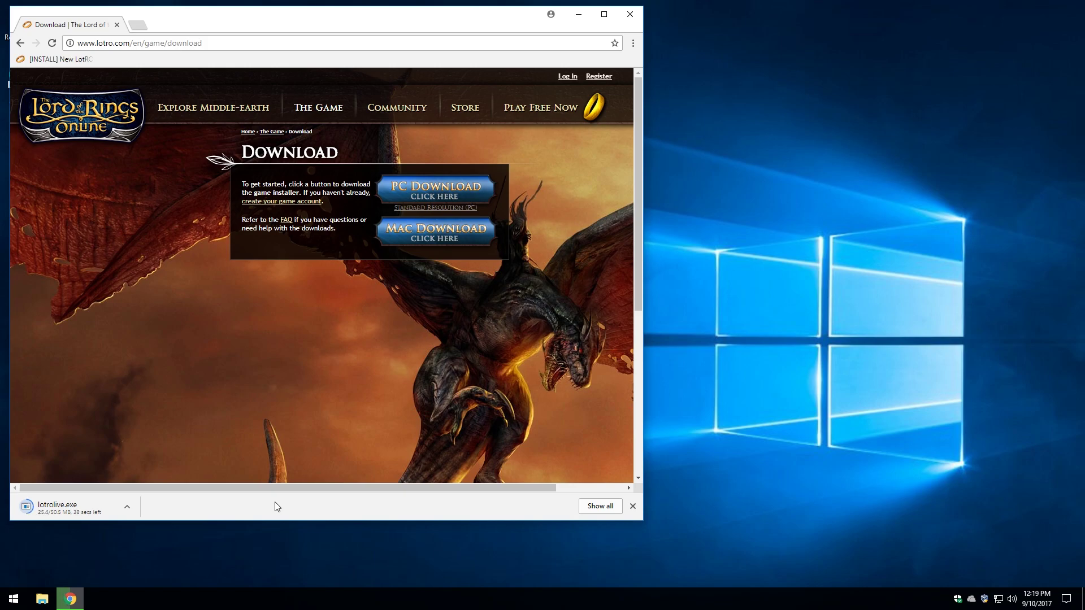
left_click(127, 507)
- Close Chrome and launch lotrolive.exe, approving UAC and confirming the setup language
left_click(144, 559)
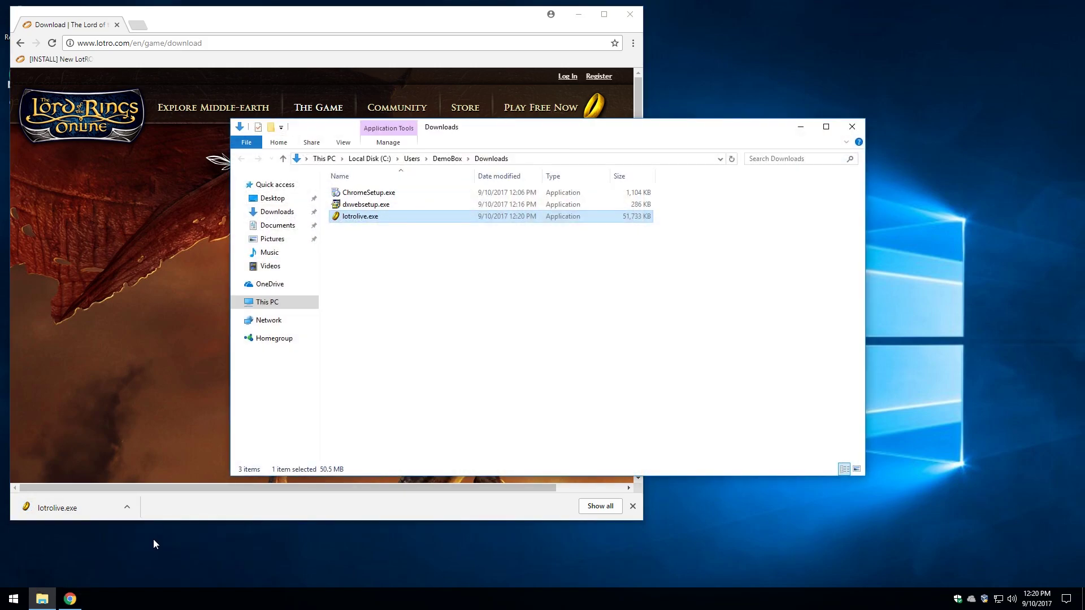
left_click(630, 15)
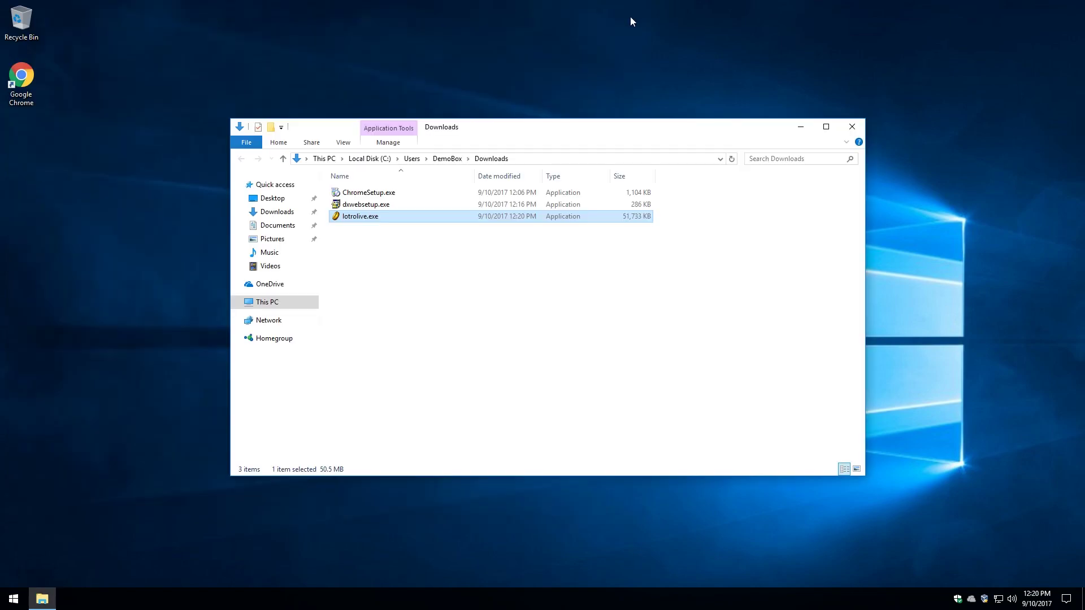
double_click(350, 220)
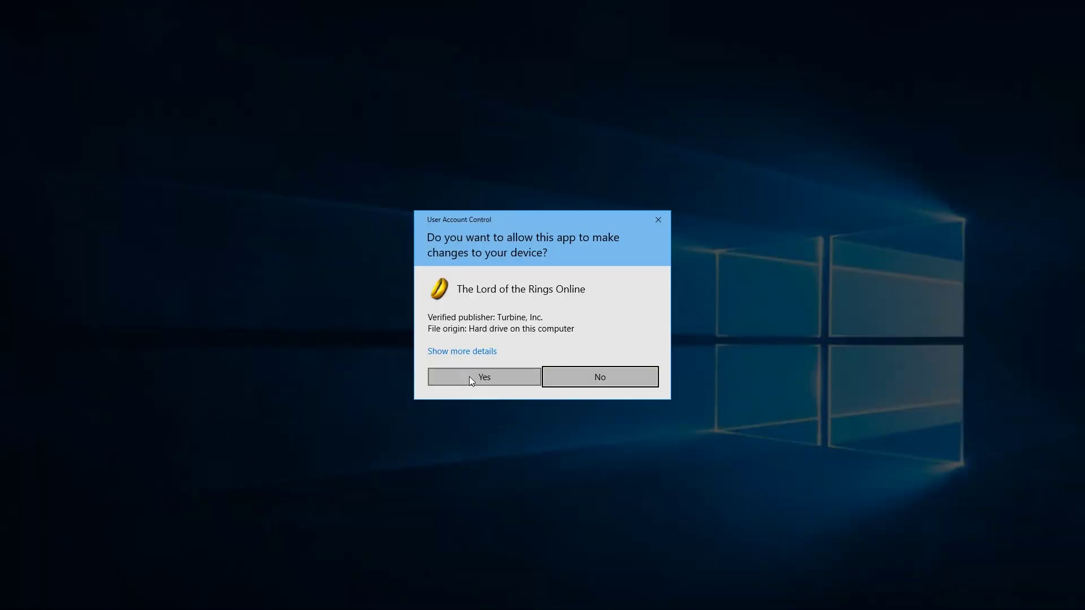
left_click(471, 378)
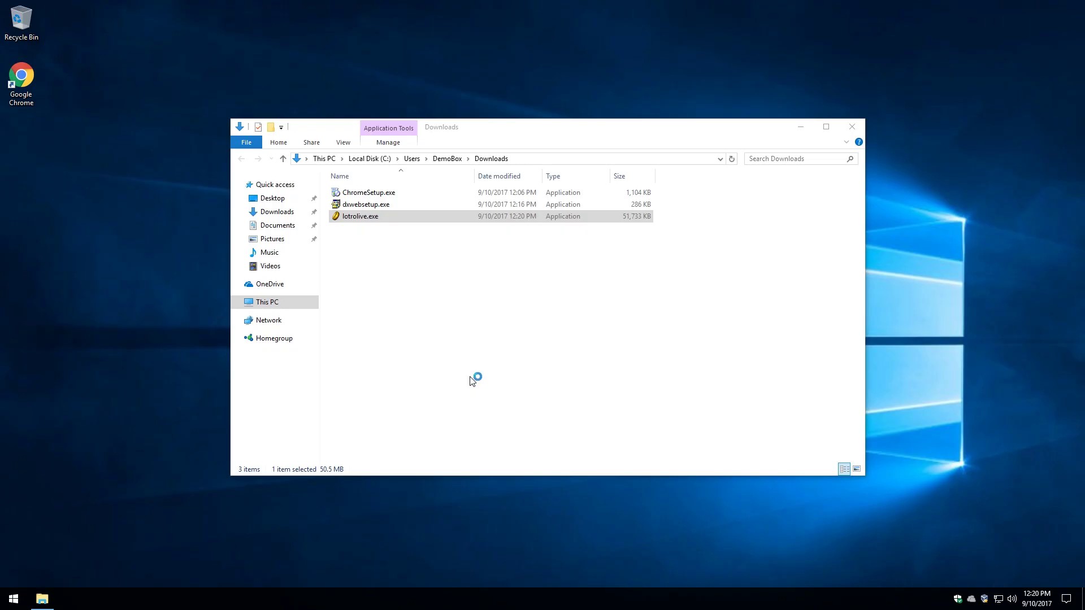
left_click(553, 326)
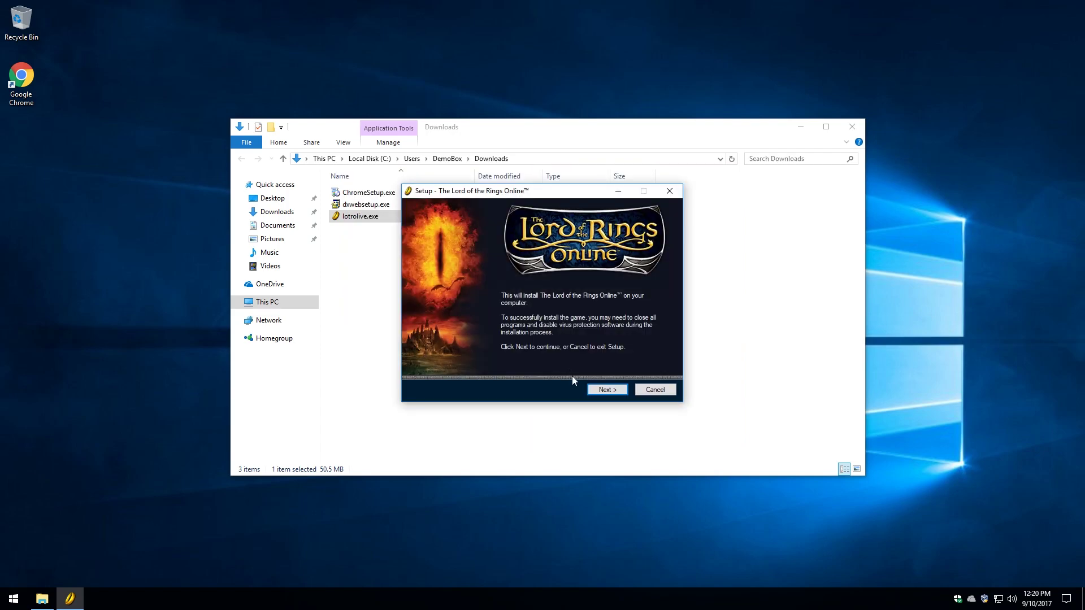
left_click(593, 391)
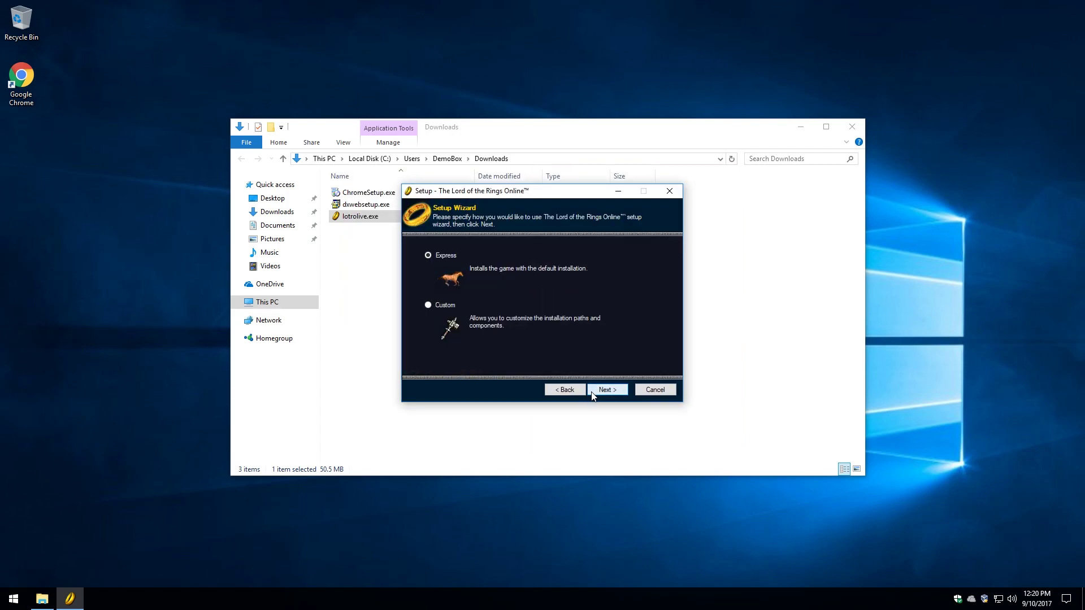
- Choose Custom installation, accept the license agreement, and pass the required software check
left_click(429, 306)
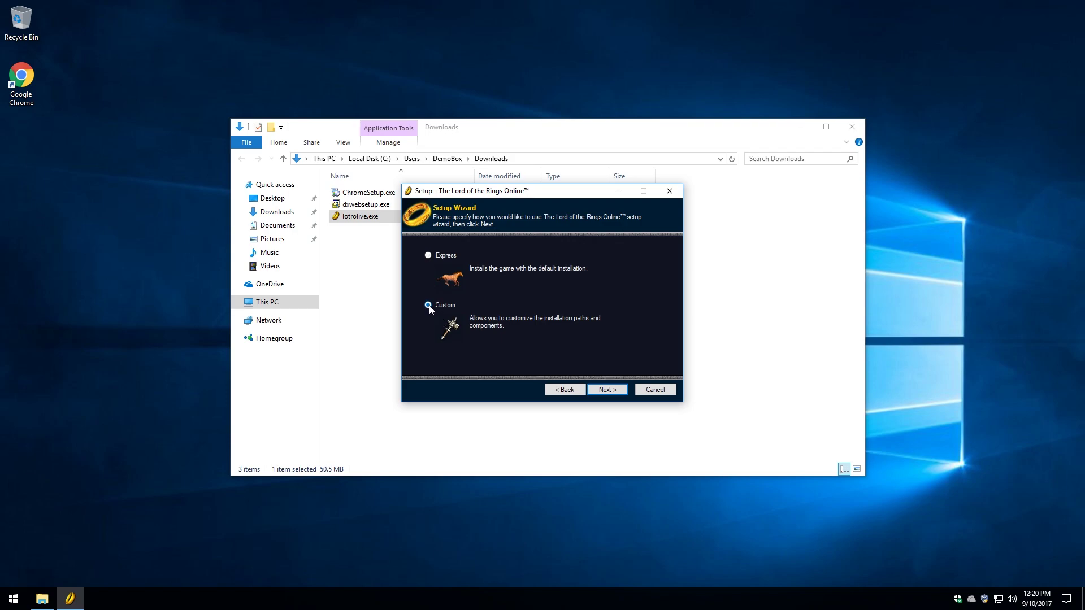
left_click(605, 390)
left_click(458, 354)
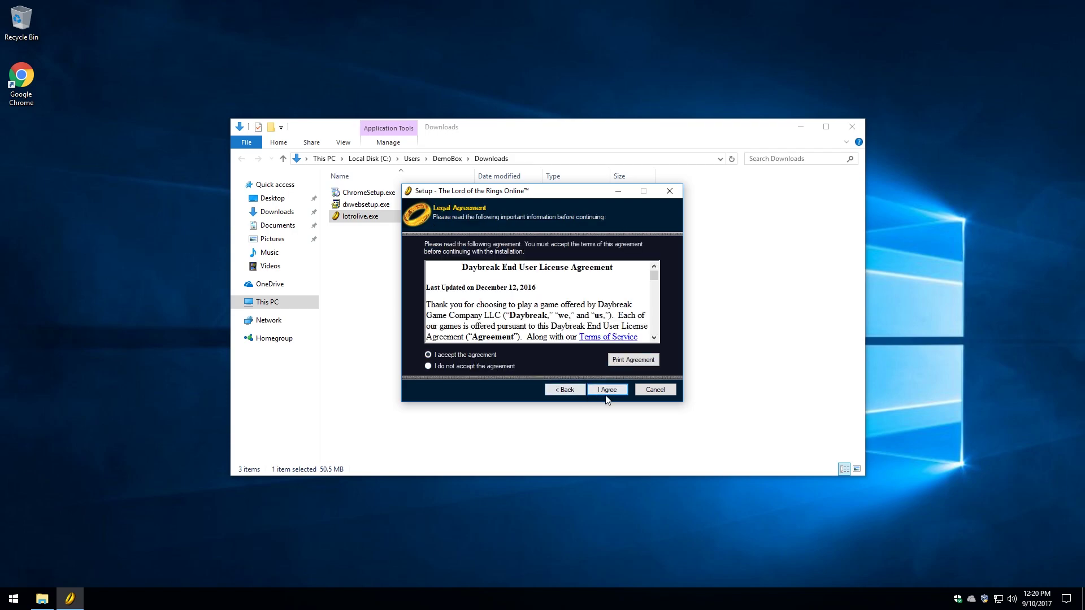
left_click(605, 389)
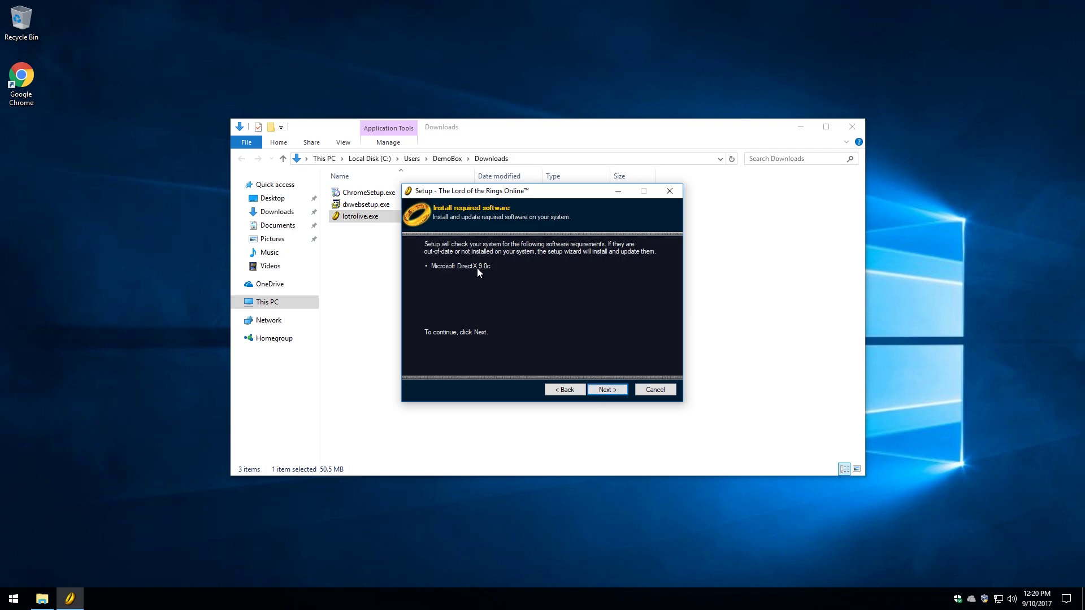
left_click(606, 389)
- Keep the default StandingStoneGames path, install with a desktop icon, and close the Downloads folder
left_click(435, 296)
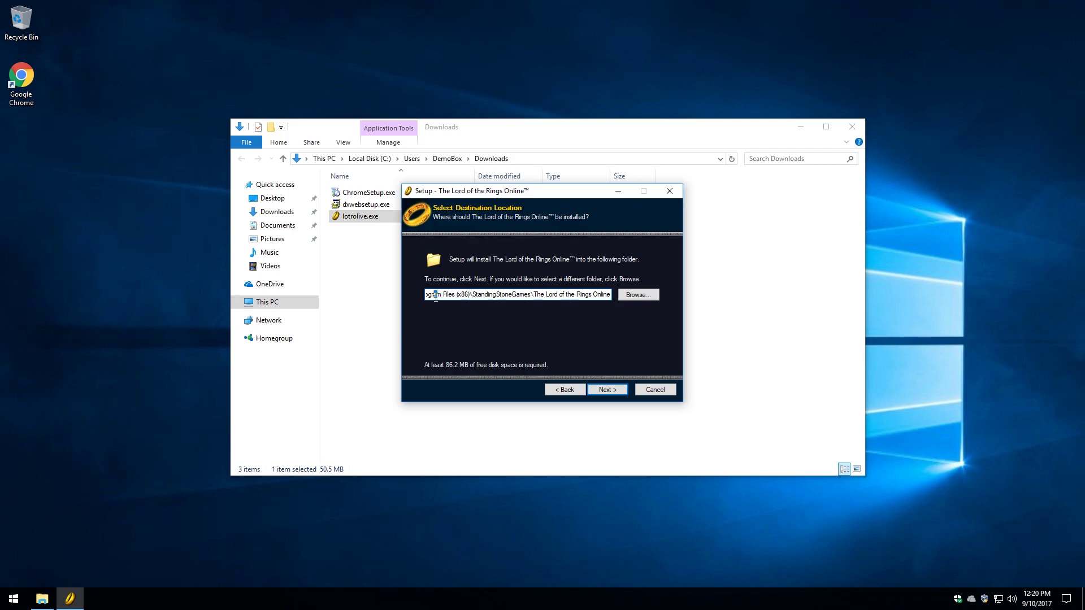
double_click(432, 294)
left_click(432, 295)
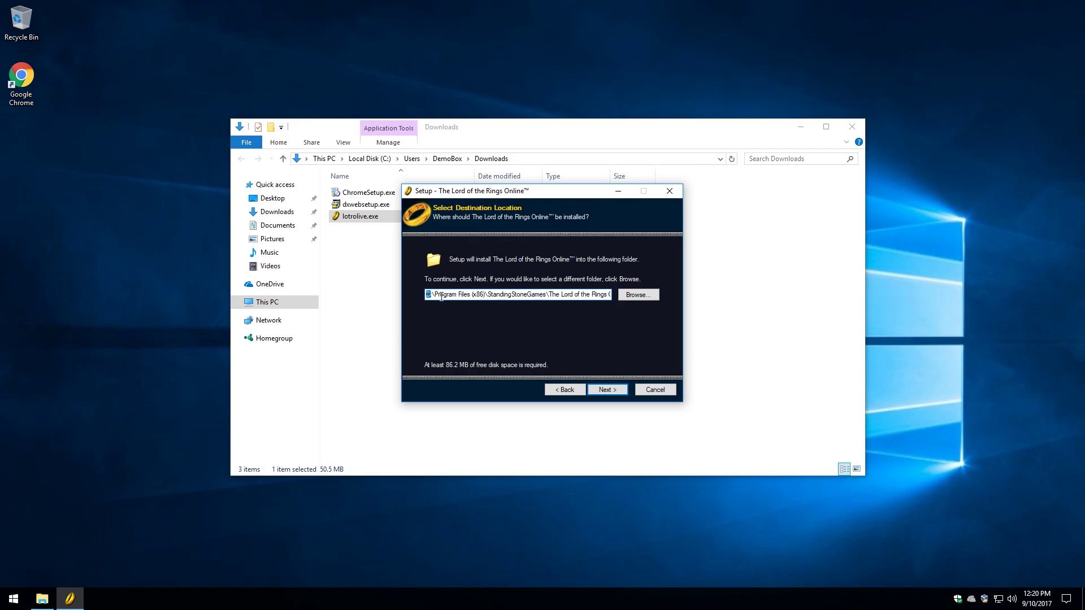
left_click(601, 397)
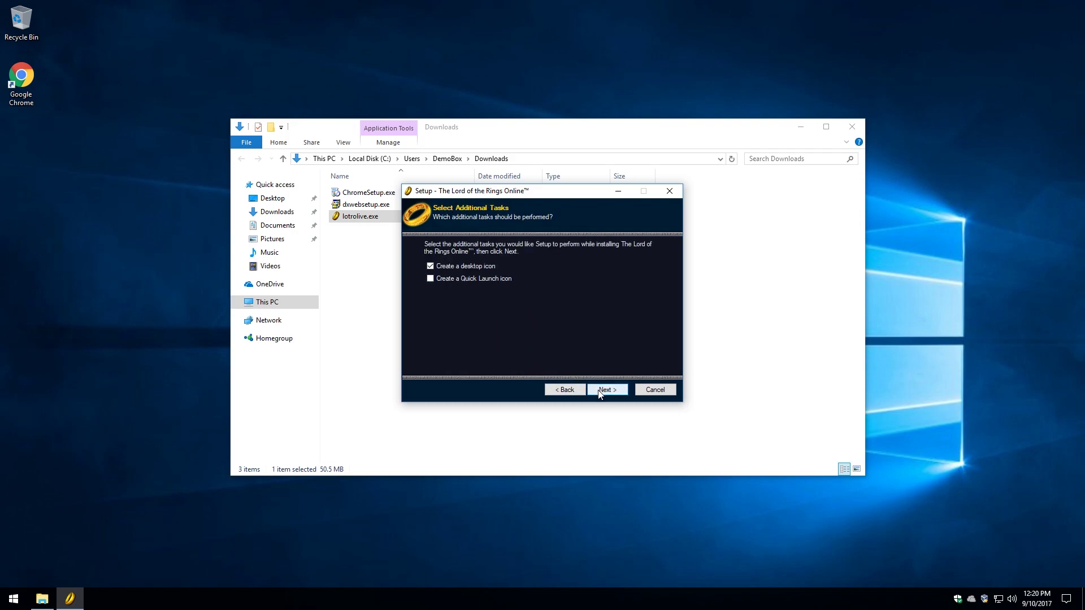
left_click(601, 391)
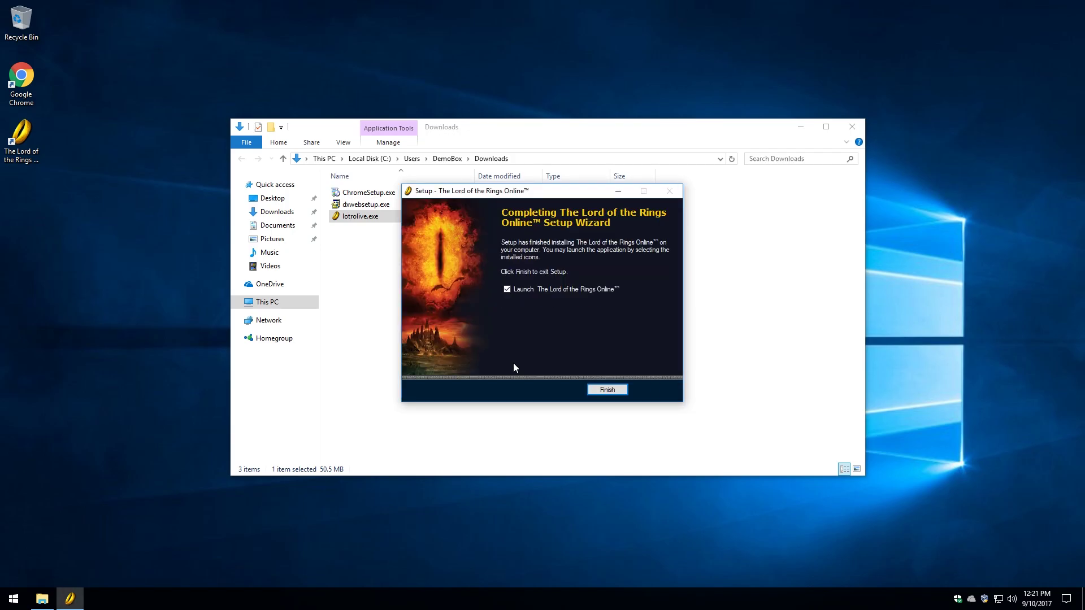
left_click(852, 126)
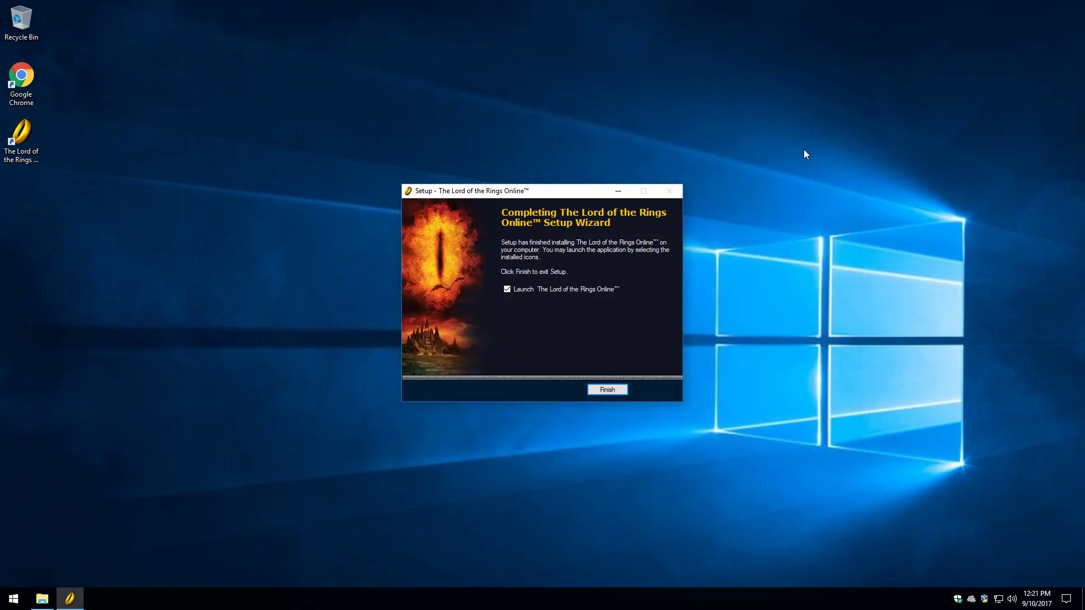
- Finish setup, answer High Resolution Data, accept Akamai's EULA and allow NetSession through the firewall
left_click(598, 391)
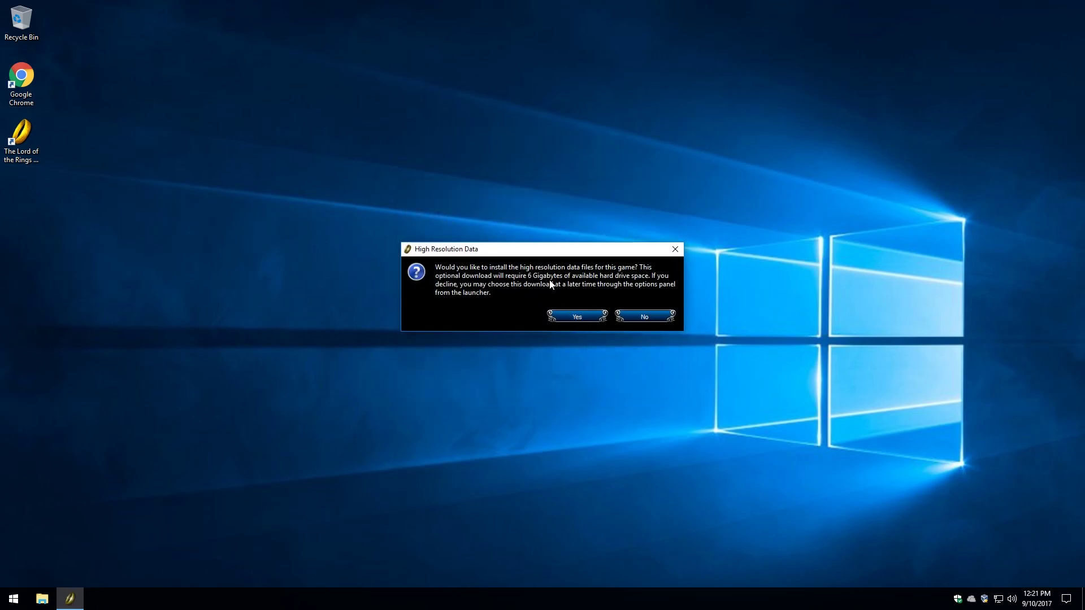
left_click(573, 316)
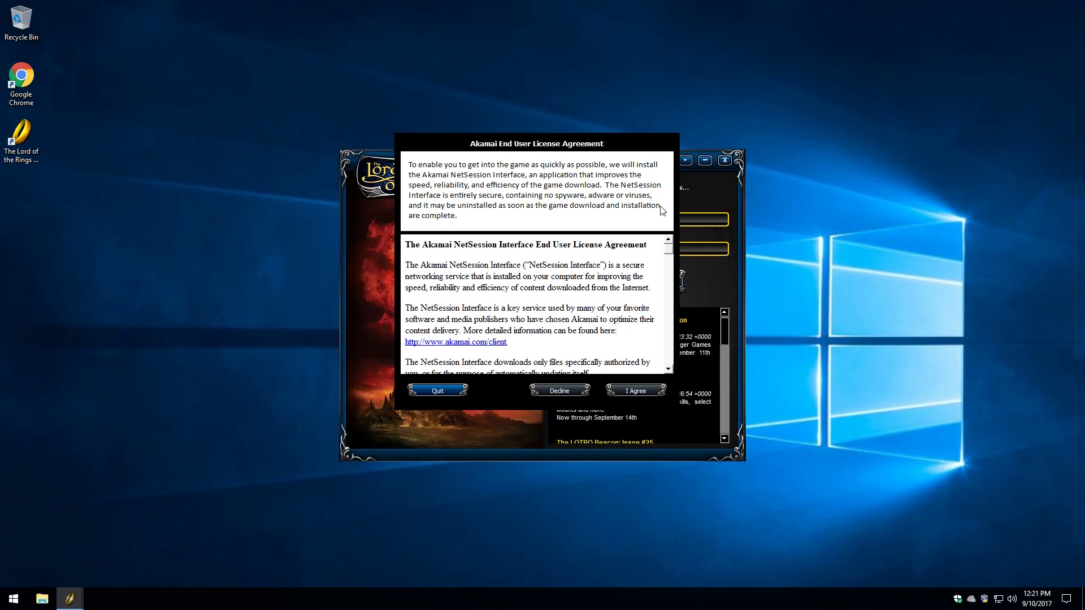
left_click_drag(668, 254, 669, 373)
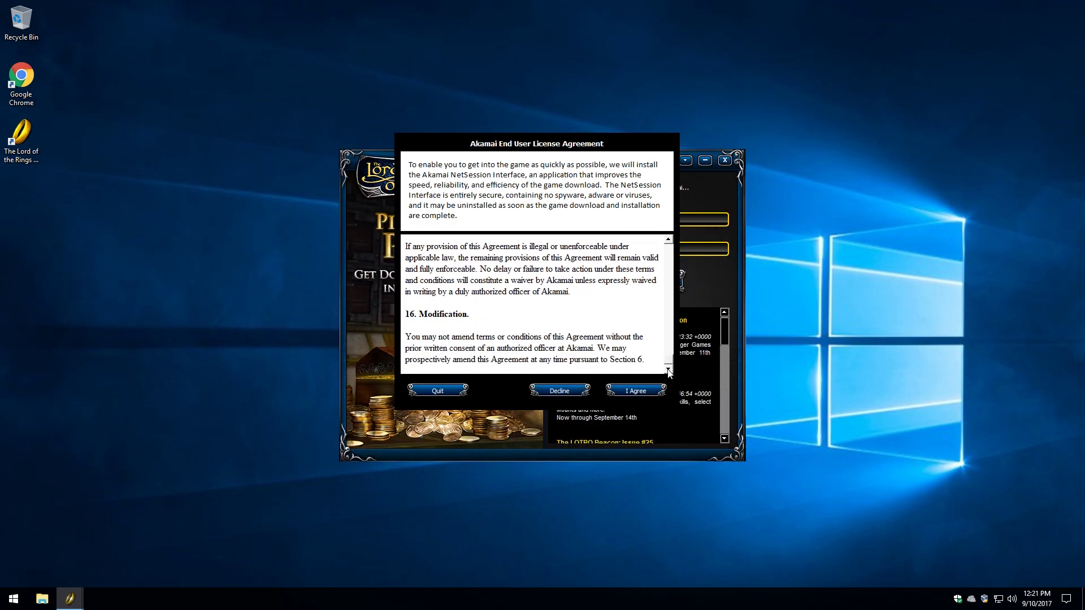
left_click(646, 393)
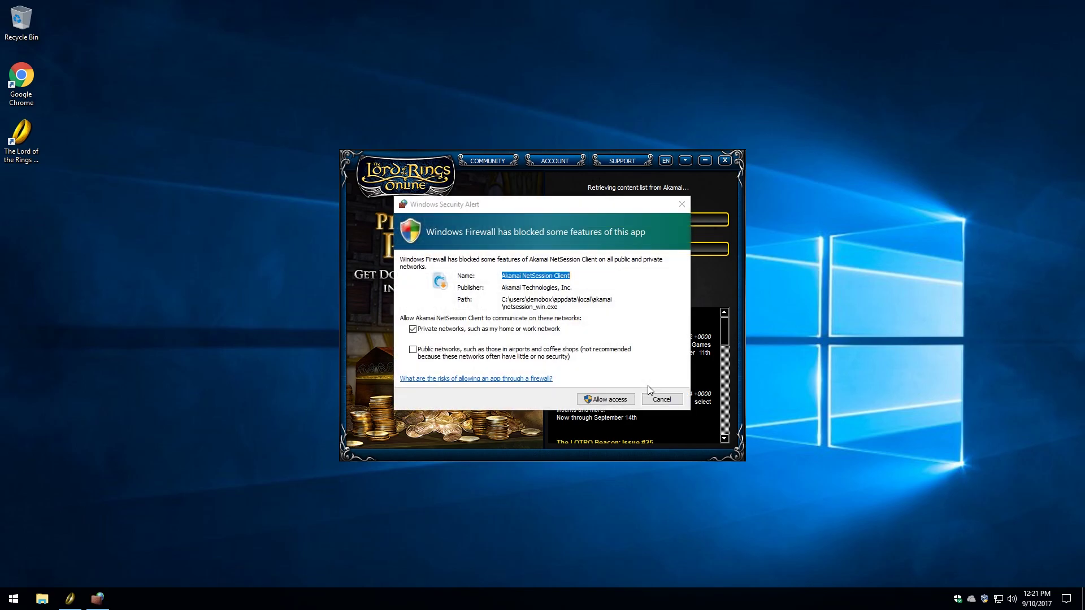
left_click(604, 401)
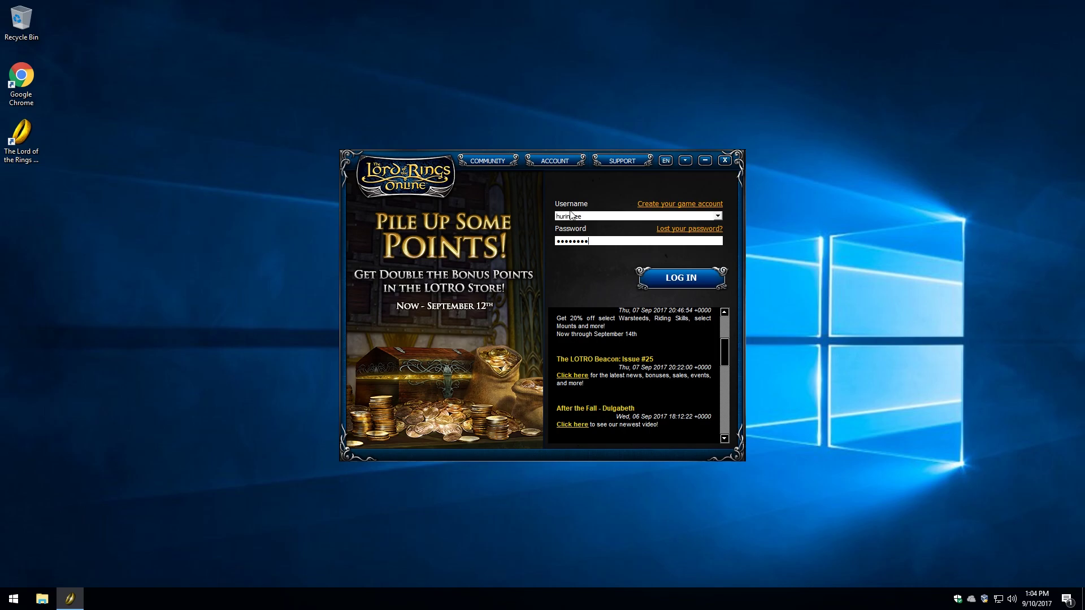
- Submit the LOTRO account login so the Available worlds list appears
key("Return")
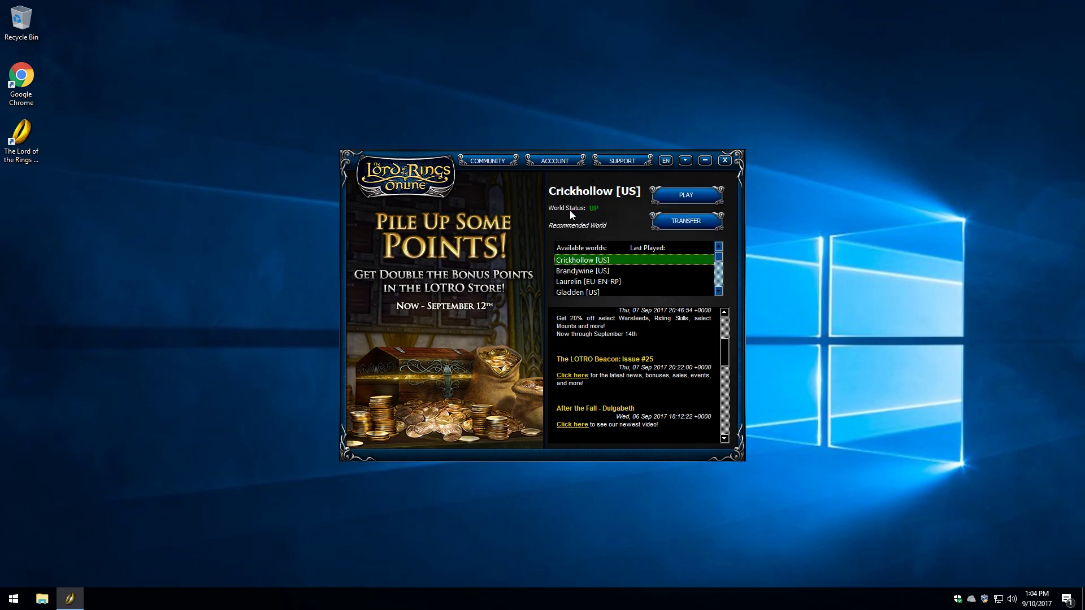
- Choose Landroval [US-RE] from the Available worlds list and start playing
left_click(718, 291)
double_click(719, 291)
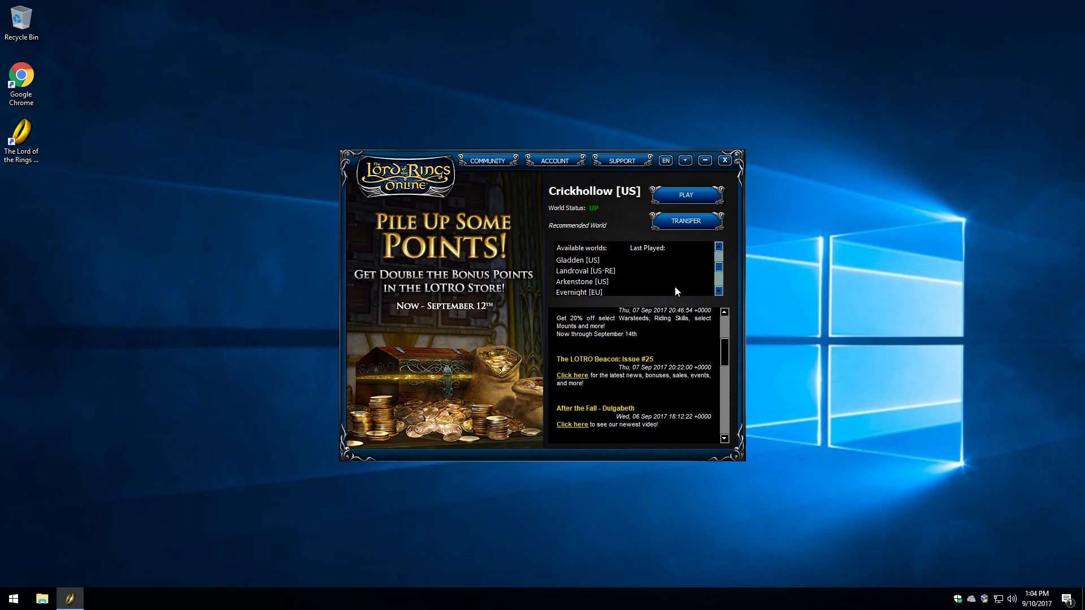
left_click(615, 273)
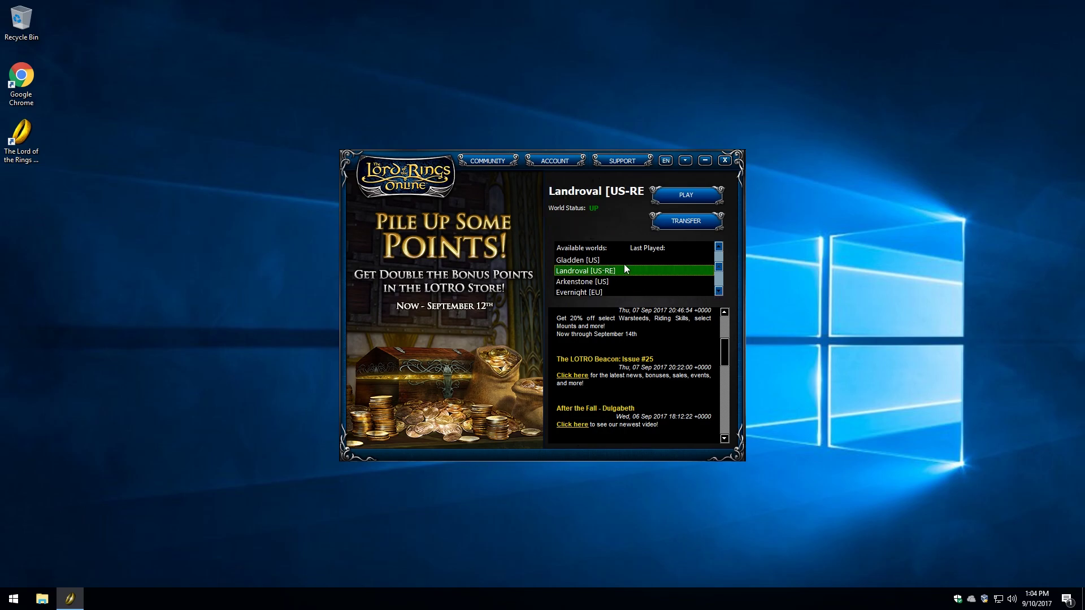
left_click(681, 199)
- Accept the End User License Agreement and the Terms of Service to launch the game
left_click_drag(668, 165, 666, 371)
left_click(636, 390)
left_click_drag(668, 180, 669, 361)
left_click(652, 385)
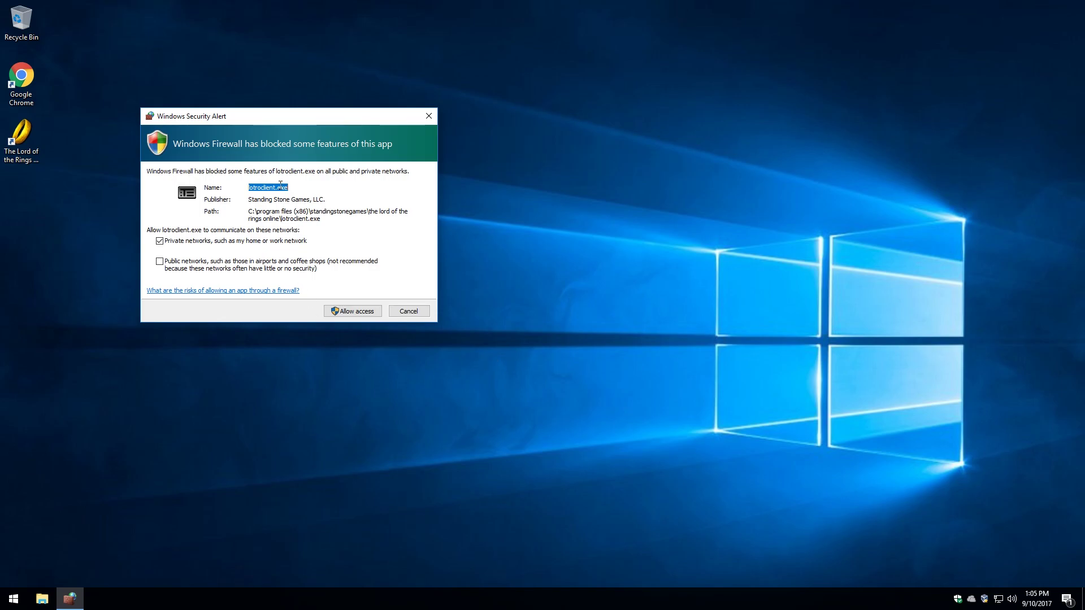
- Allow lotroclient.exe through Windows Firewall, then clear the desktop icon selection
left_click(351, 315)
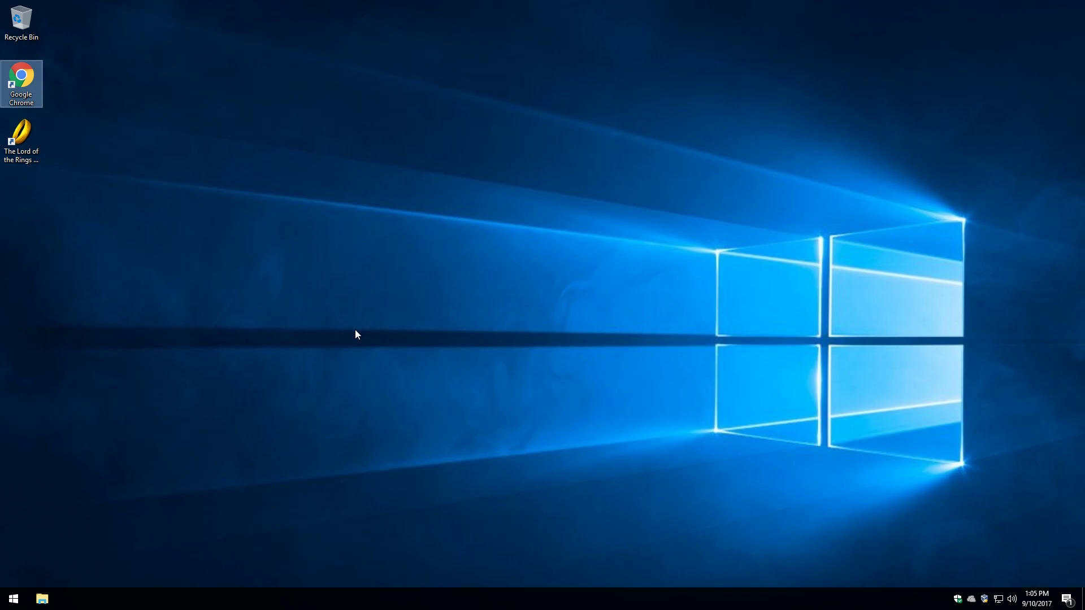
left_click(323, 343)
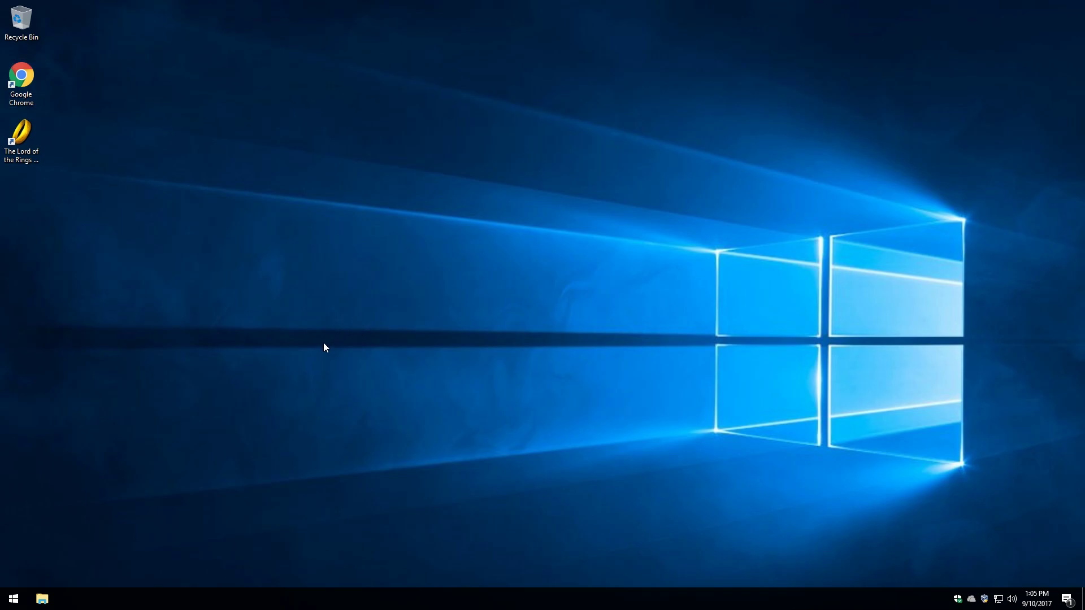
- Go to Settings Apps & features and select Akamai NetSession Interface
left_click(13, 598)
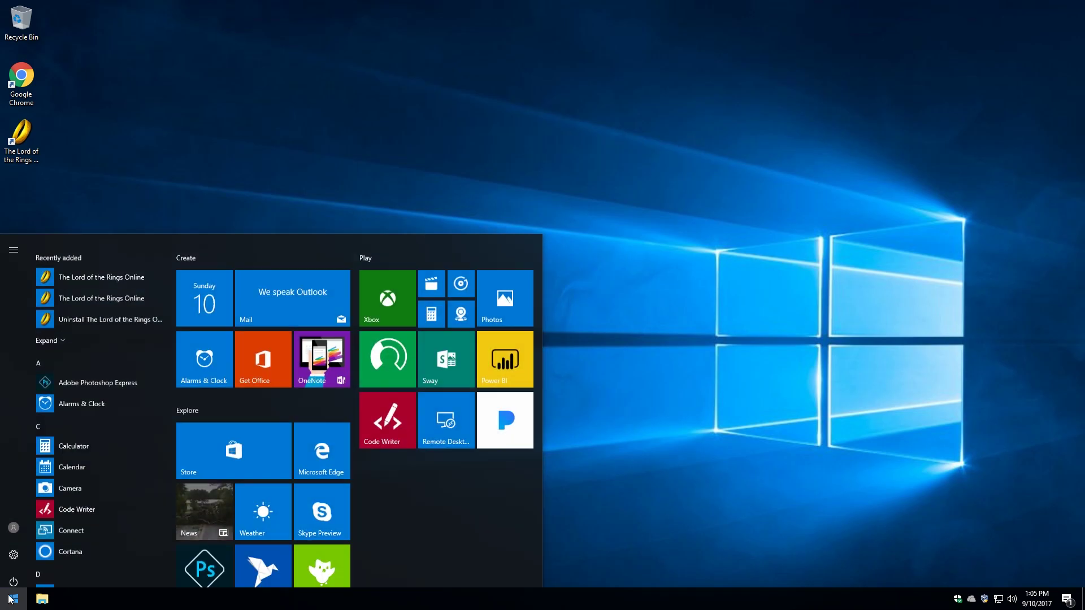
left_click(14, 546)
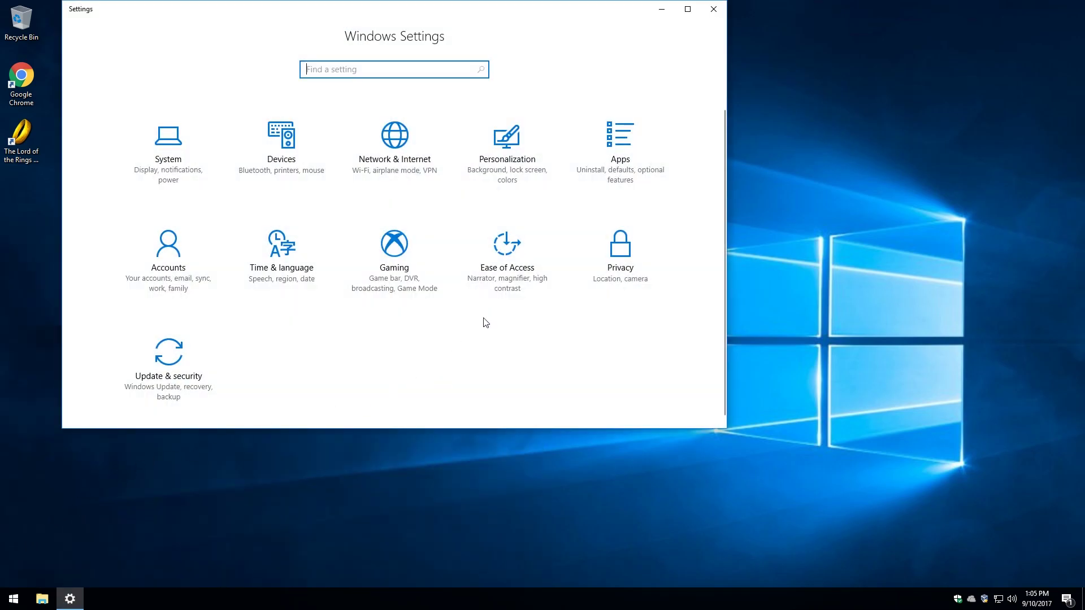
left_click(610, 164)
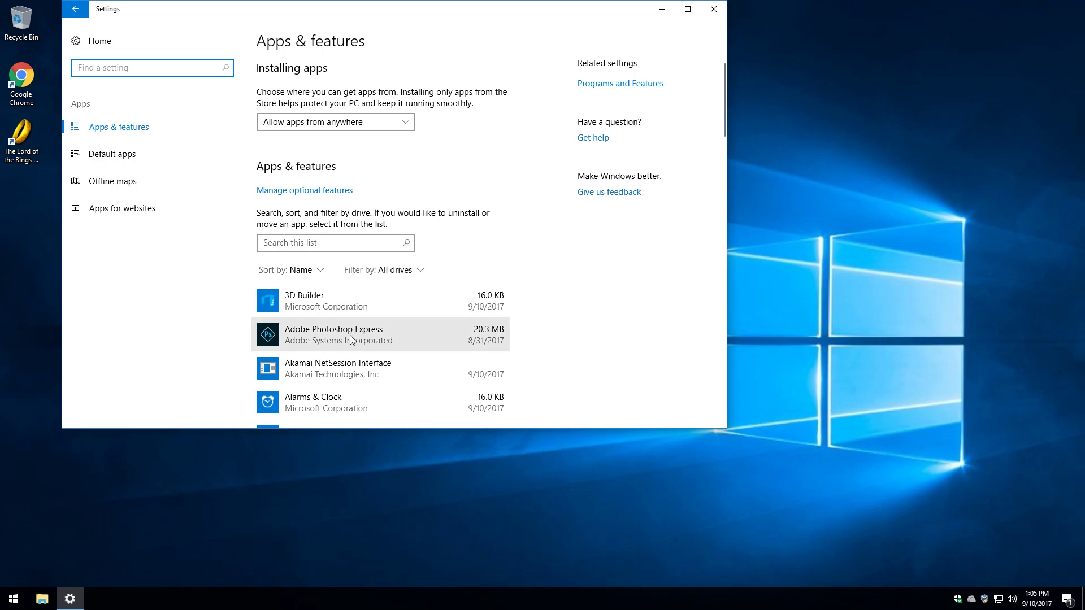
left_click(338, 368)
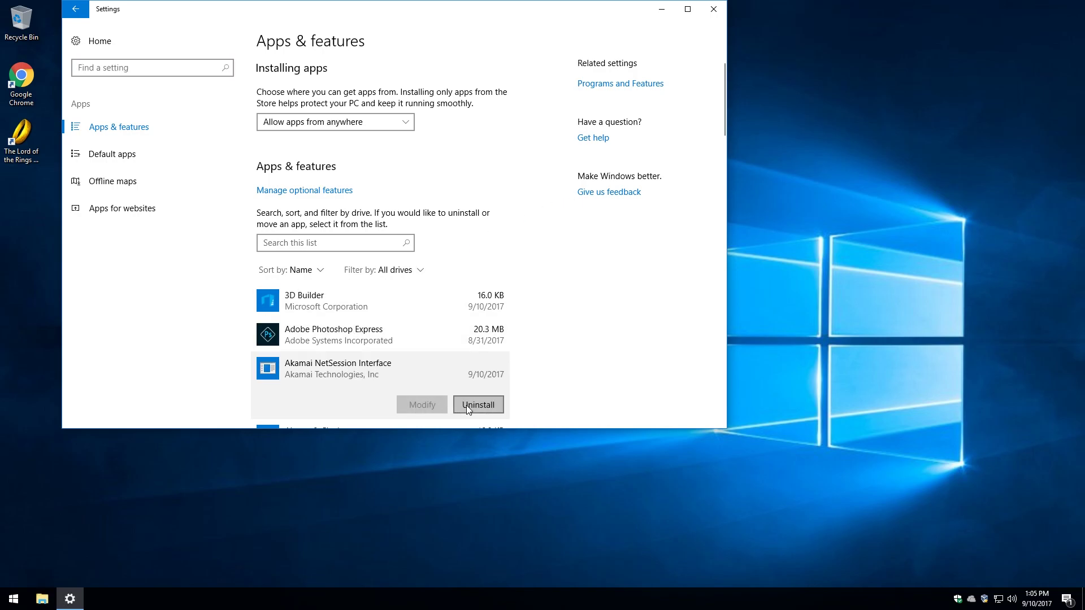
- Uninstall Akamai NetSession Interface, approving every prompt and dismissing the completion message
left_click(468, 405)
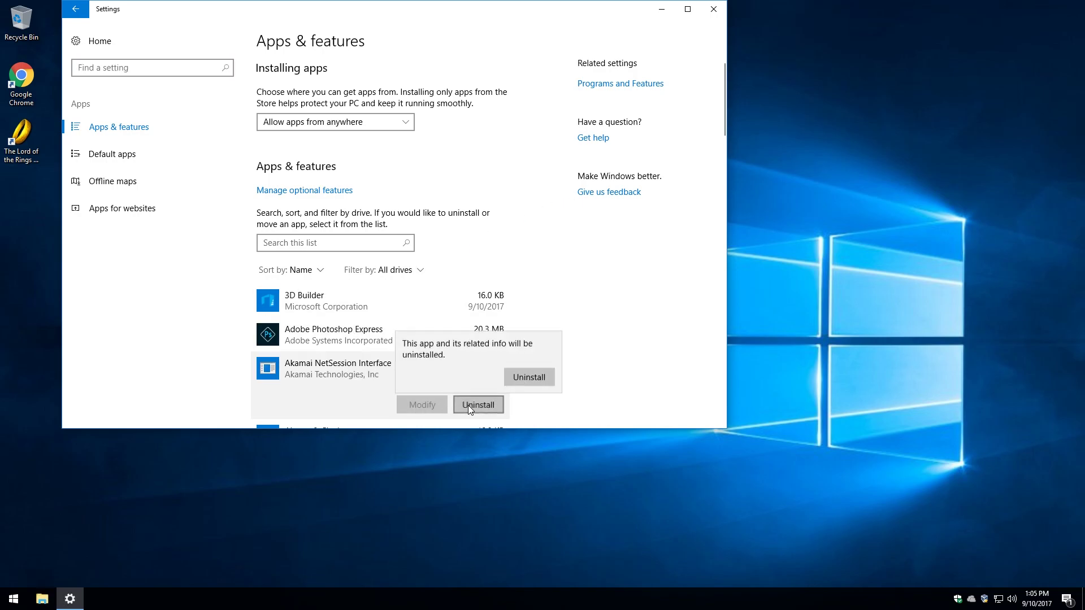
left_click(521, 381)
left_click(503, 379)
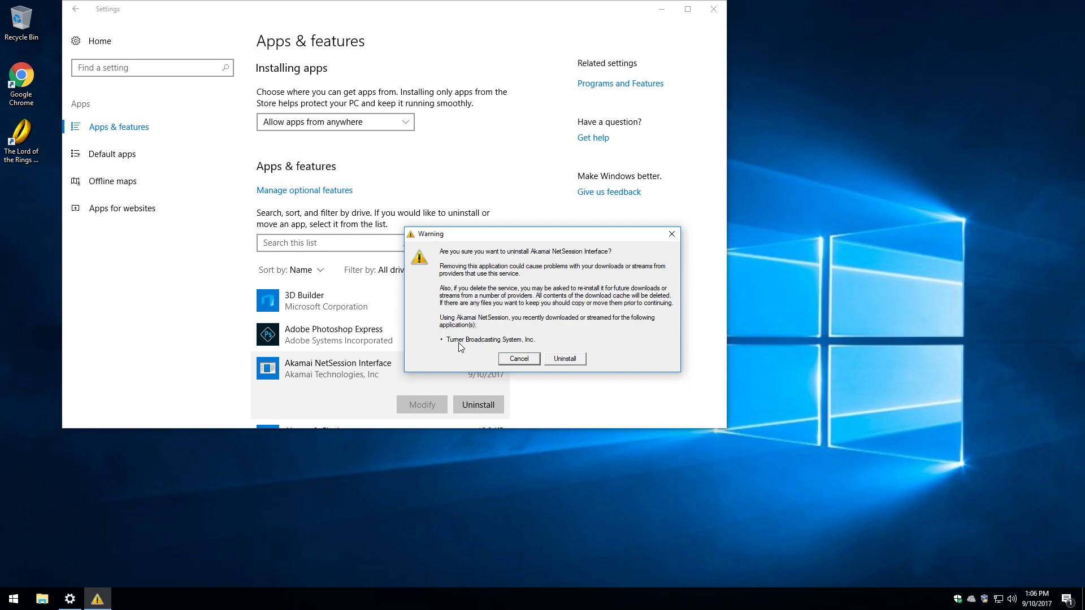
left_click(558, 364)
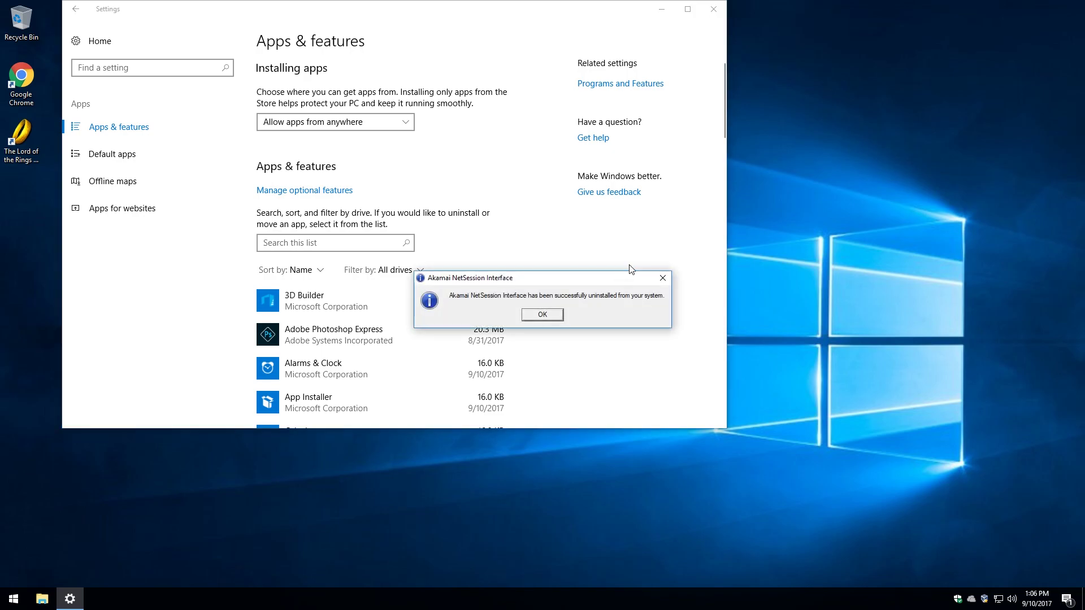
left_click(542, 315)
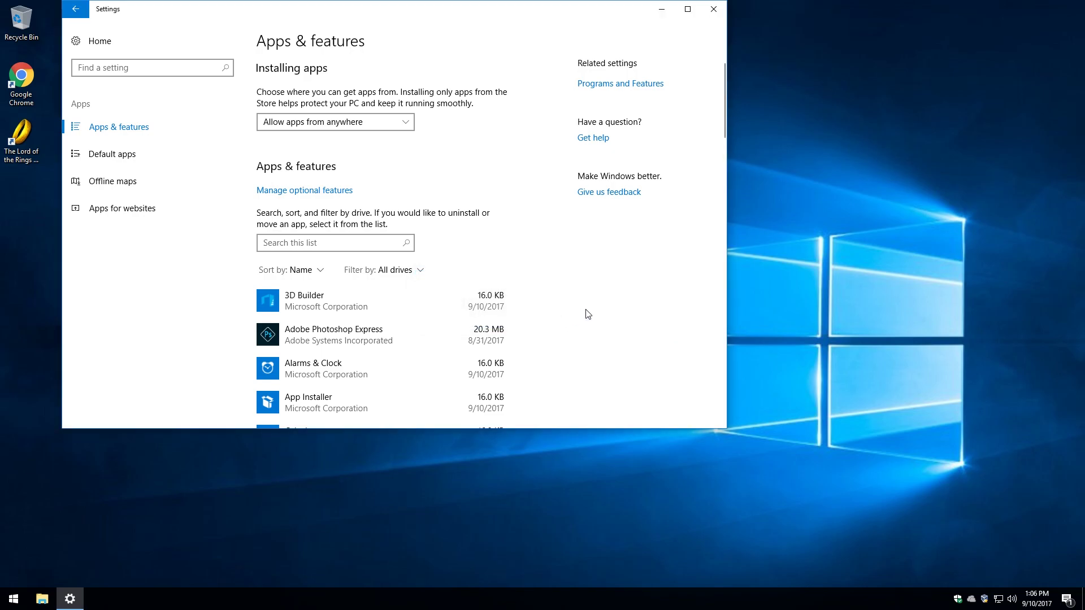
- In System > Power & sleep, set the plugged-in screen timeout to 20 minutes
left_click(121, 49)
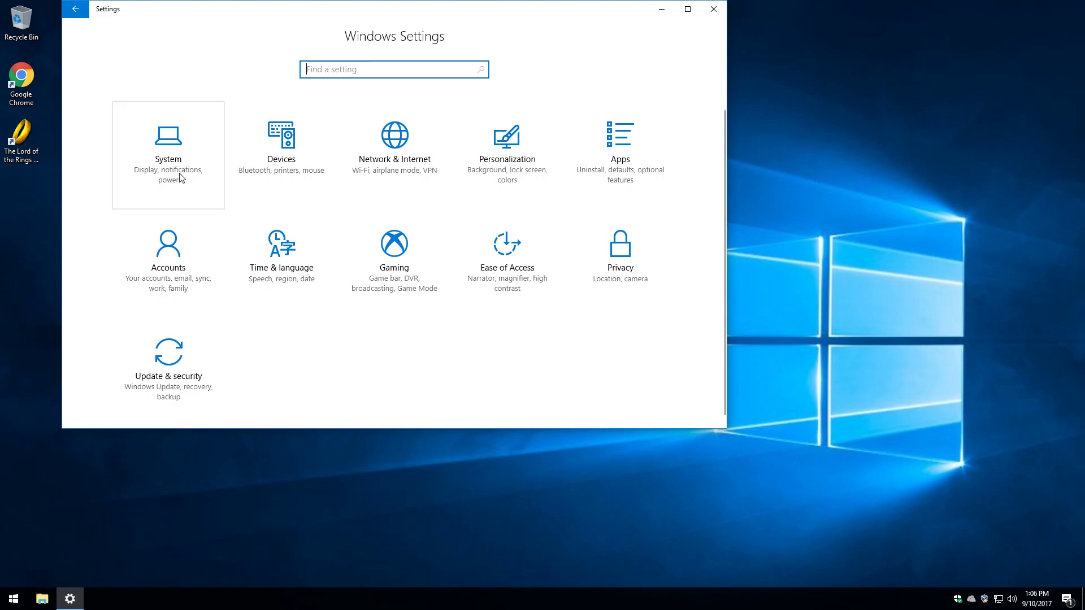
left_click(178, 154)
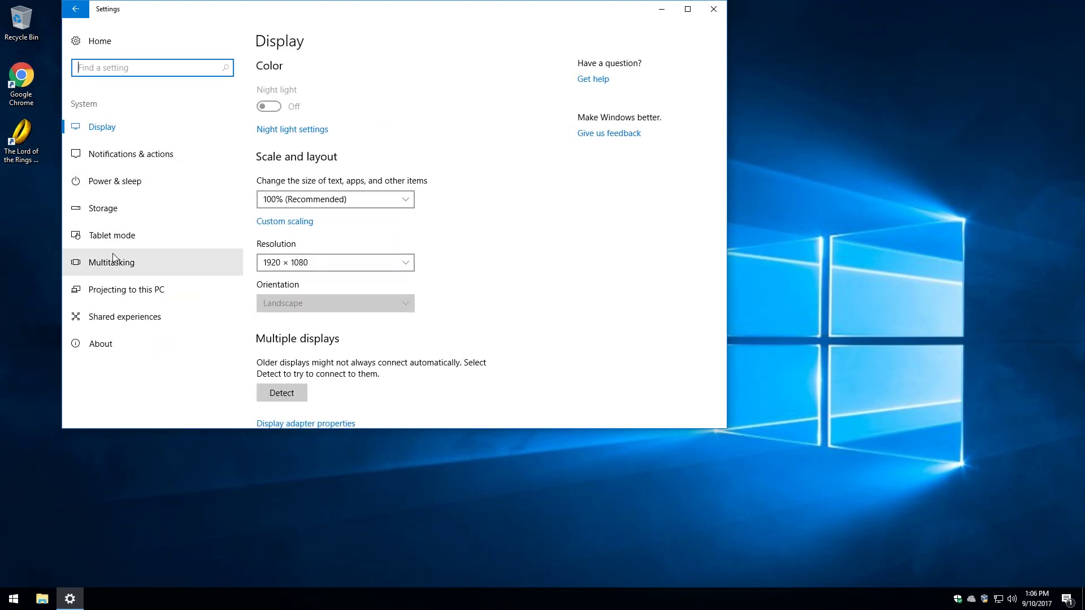
left_click(125, 182)
left_click(299, 117)
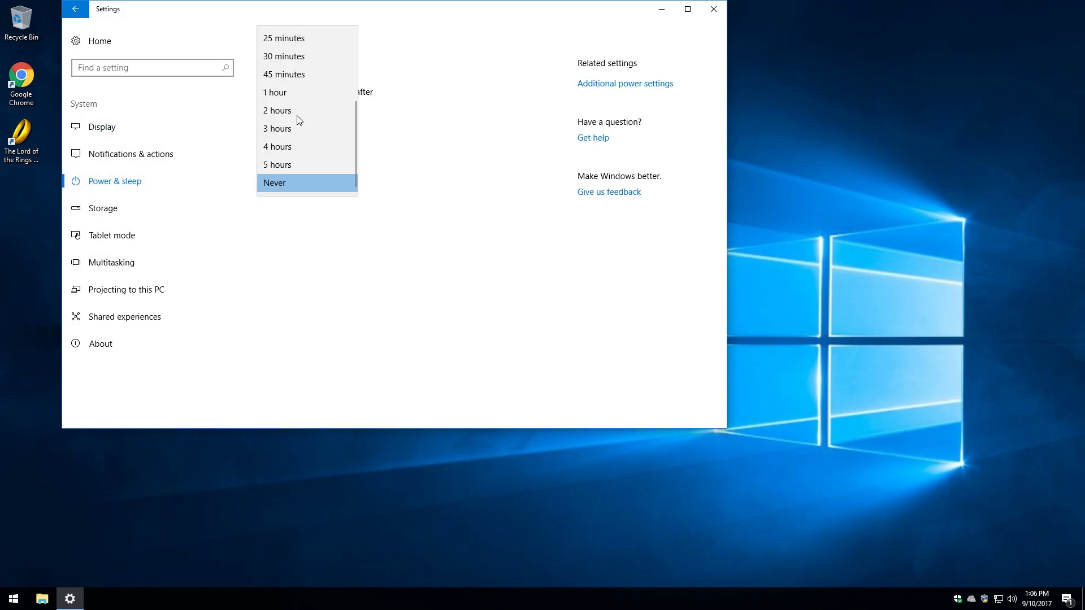
left_click_drag(354, 114, 364, 45)
left_click(283, 146)
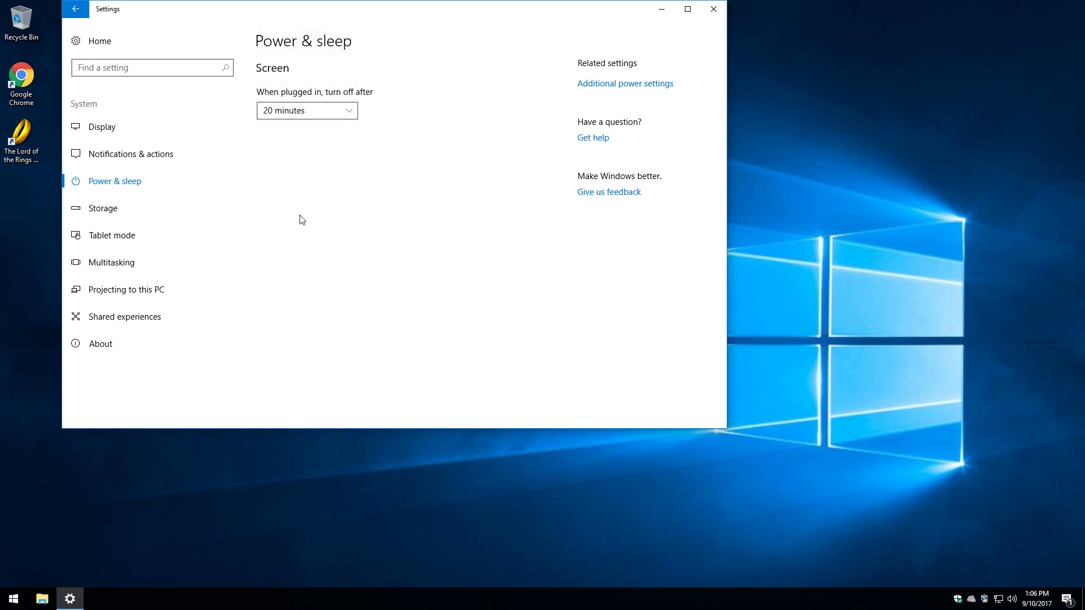
left_click(75, 11)
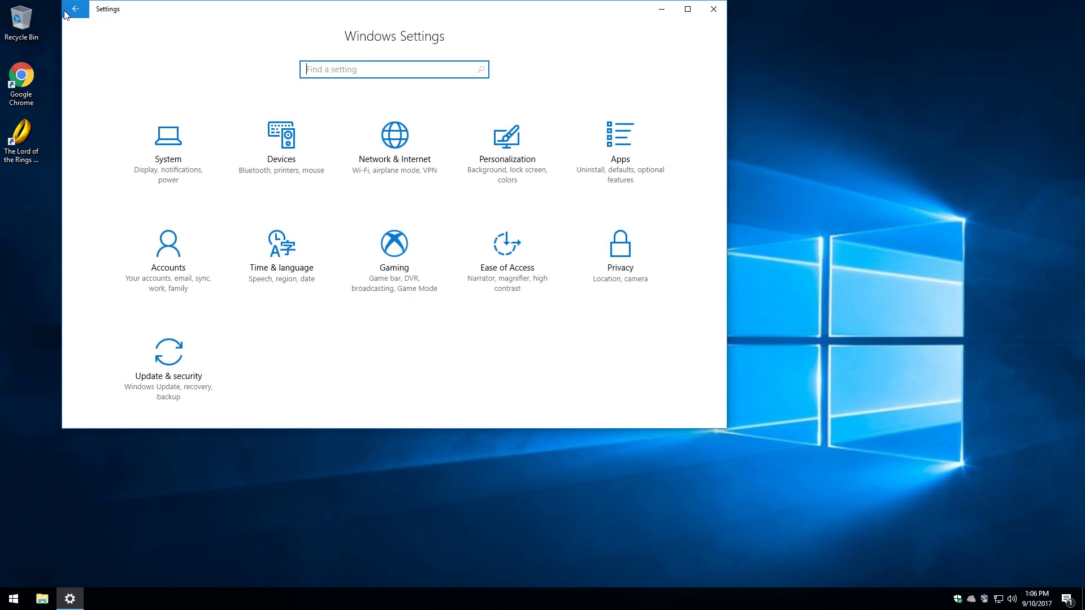
- Enable 'Give me updates for other Microsoft products' in Windows Update advanced options
left_click(173, 357)
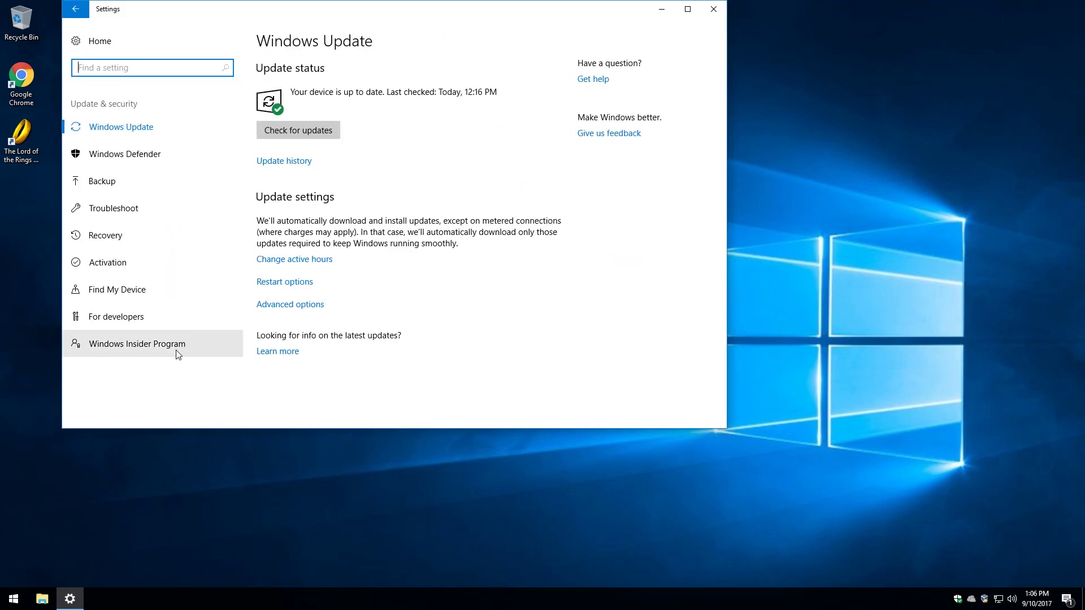
left_click(283, 306)
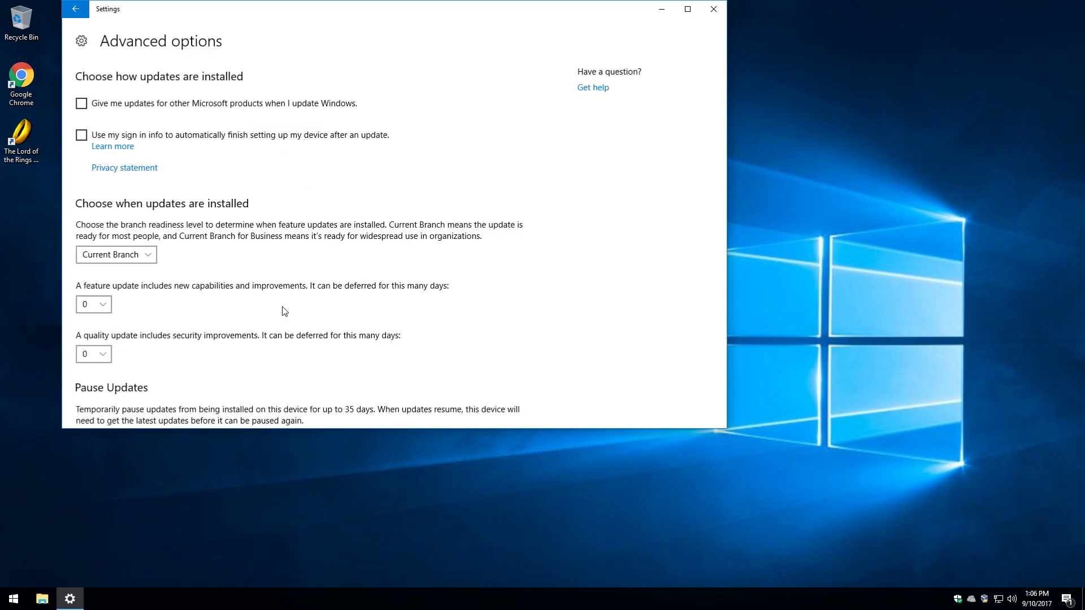
left_click(85, 105)
left_click(75, 8)
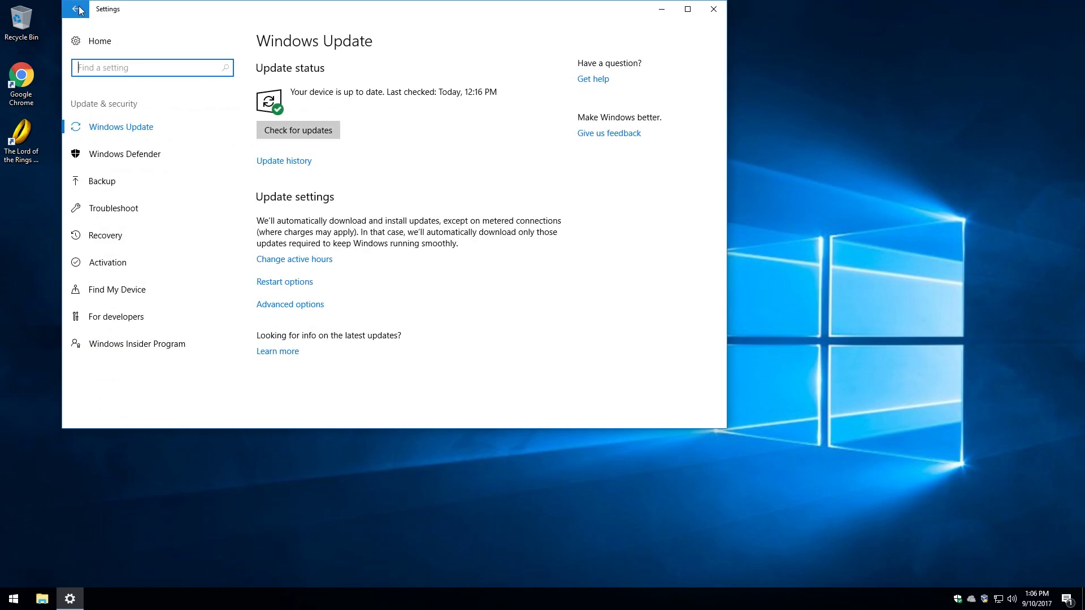
- Check for updates, review the update history, and close Settings
left_click(285, 130)
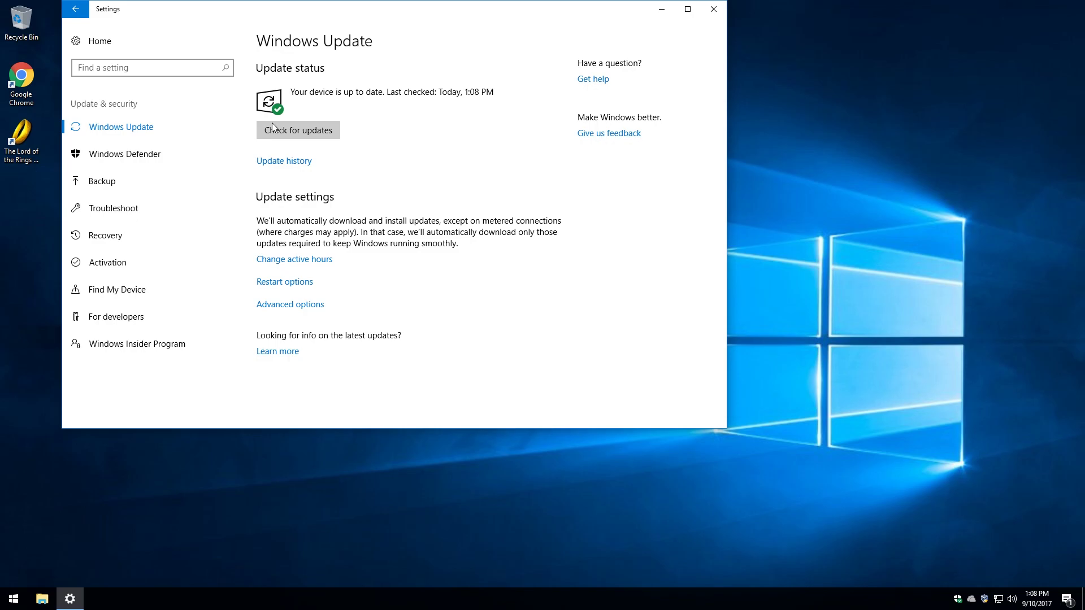
left_click(277, 164)
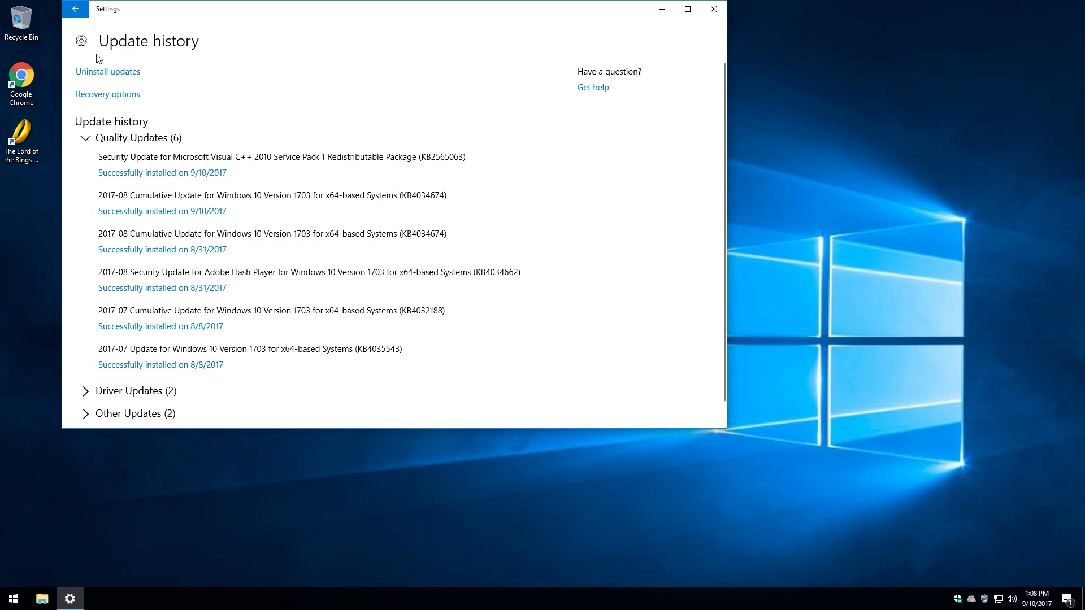
left_click(78, 12)
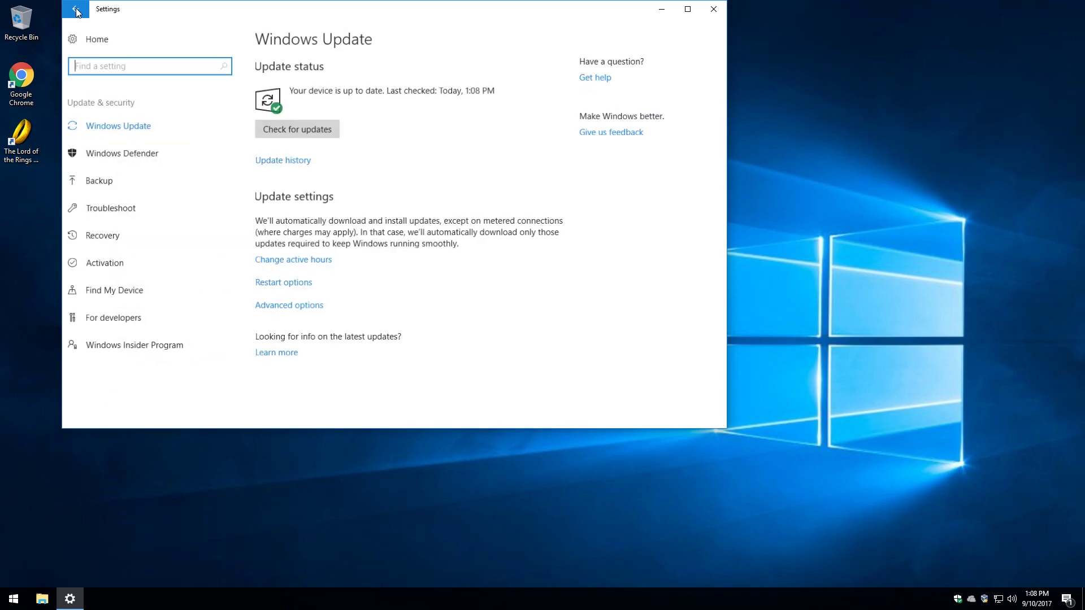
left_click(711, 13)
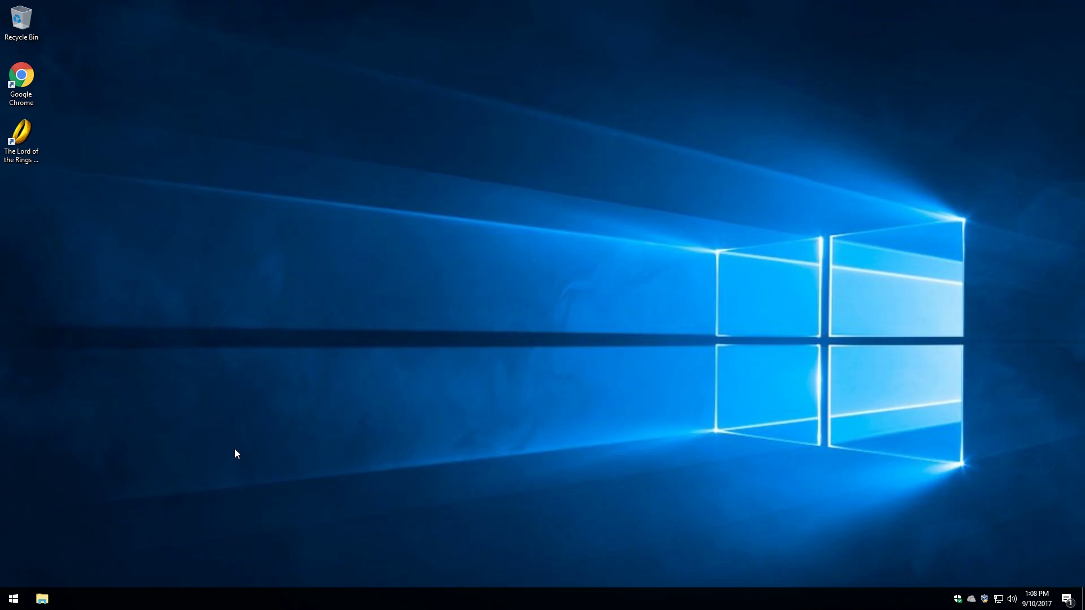
left_click(13, 598)
- Open Programs and Features and select the 4.60 MB Visual C++ 2005 Redistributable
left_click(13, 547)
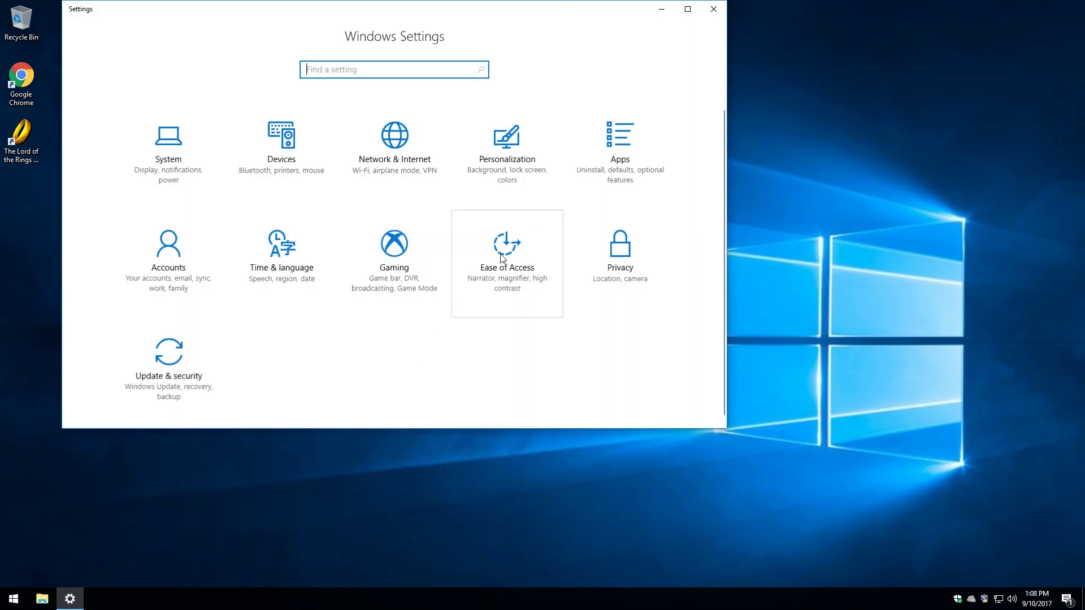
left_click(601, 153)
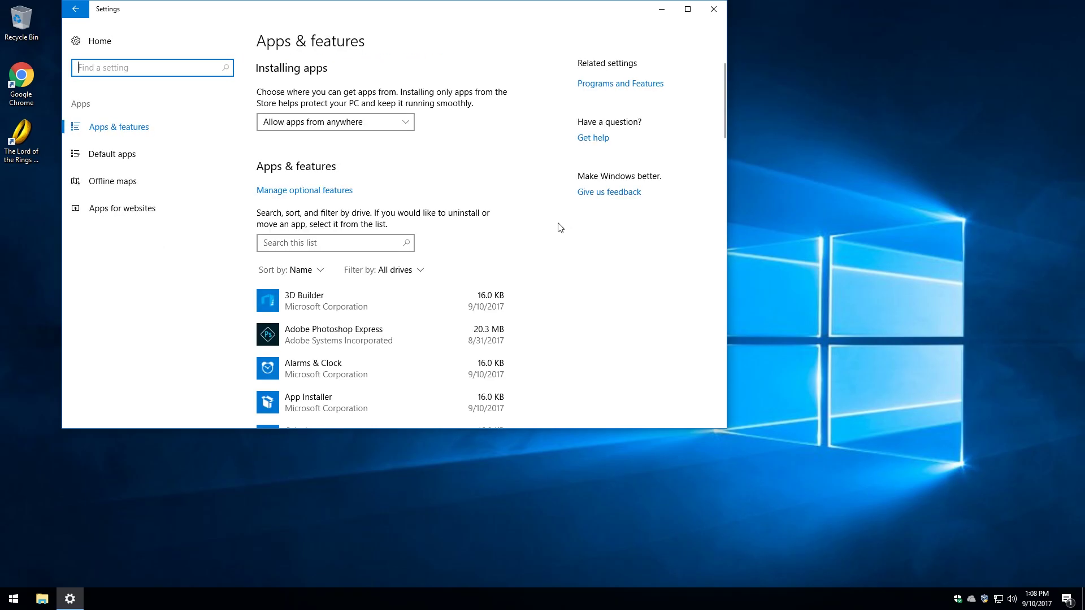
left_click(598, 88)
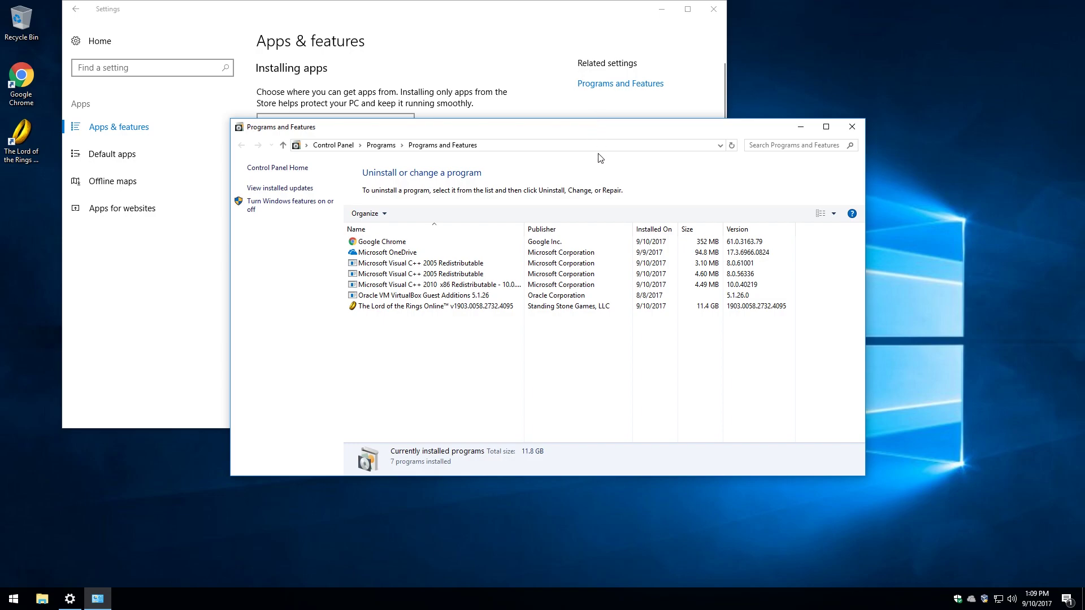
left_click(600, 275)
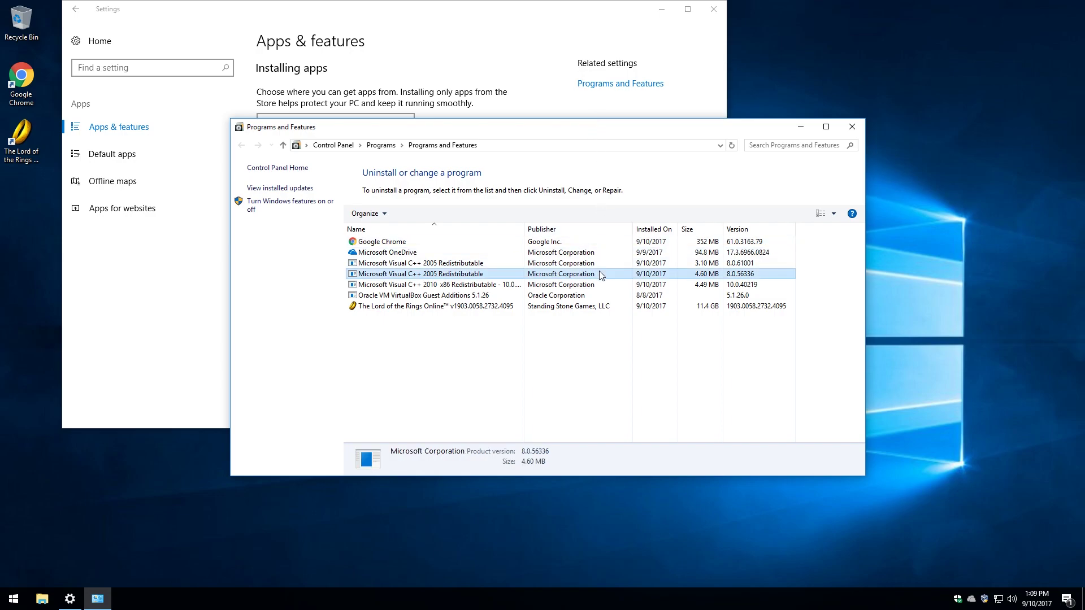
- Uninstall the Visual C++ 2005 Redistributable, confirm and allow it, then close Programs and Features
right_click(461, 277)
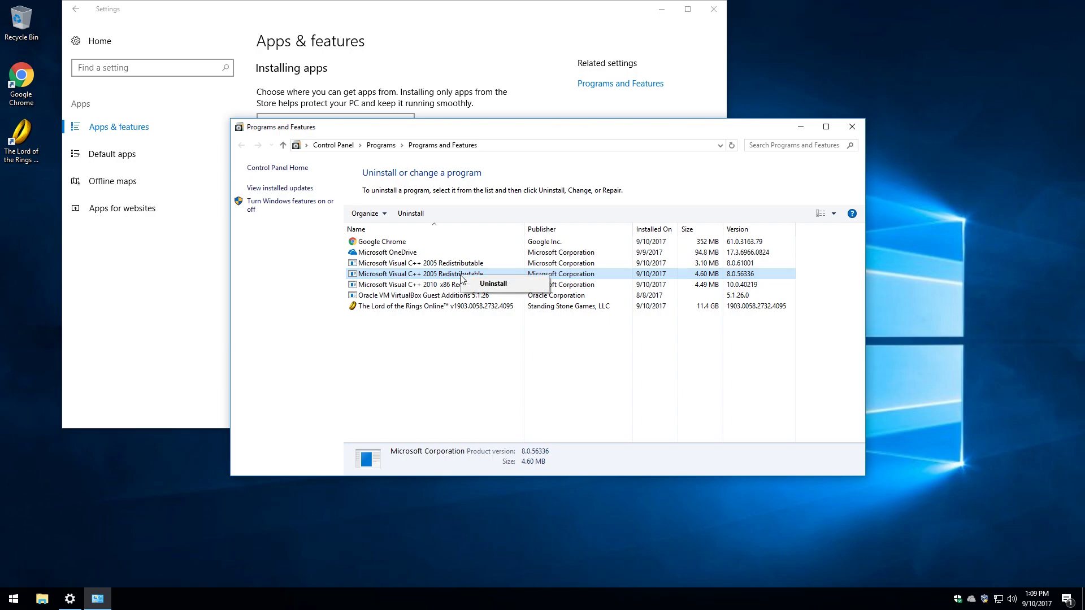
left_click(480, 286)
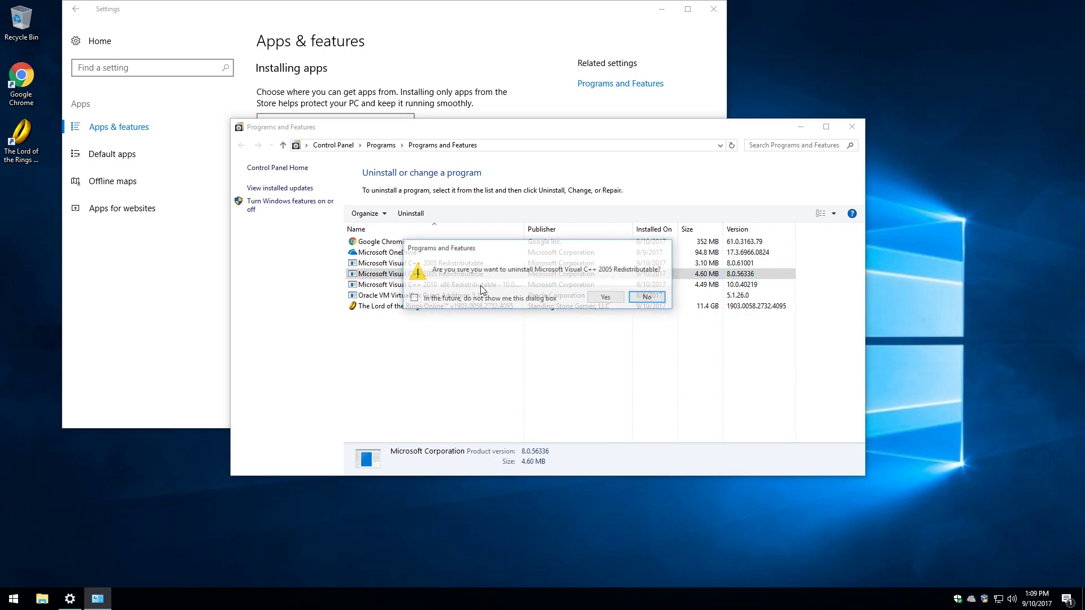
left_click(596, 297)
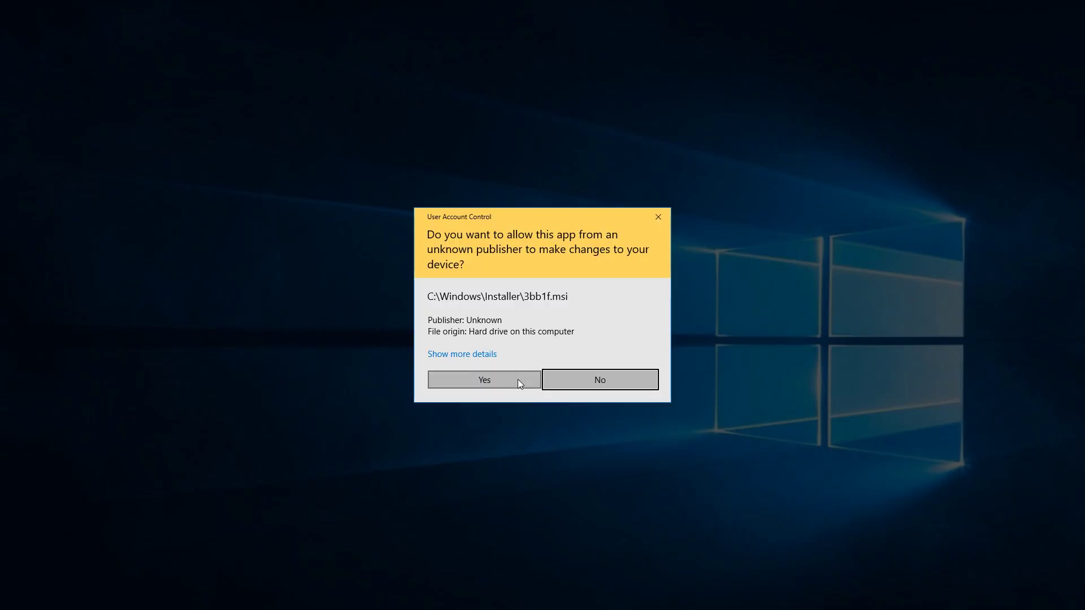
left_click(517, 379)
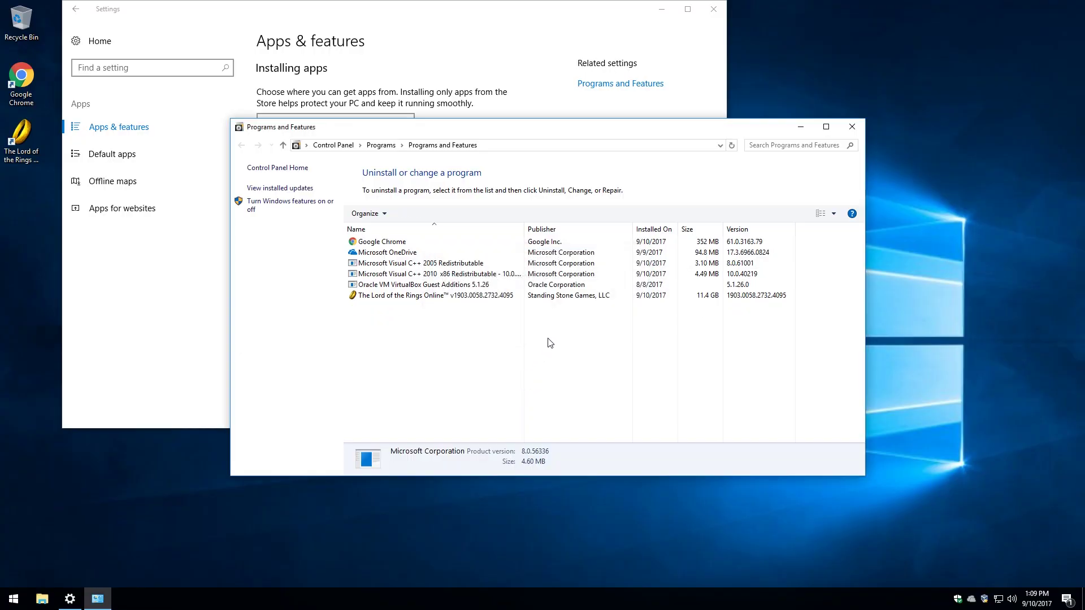
left_click(852, 128)
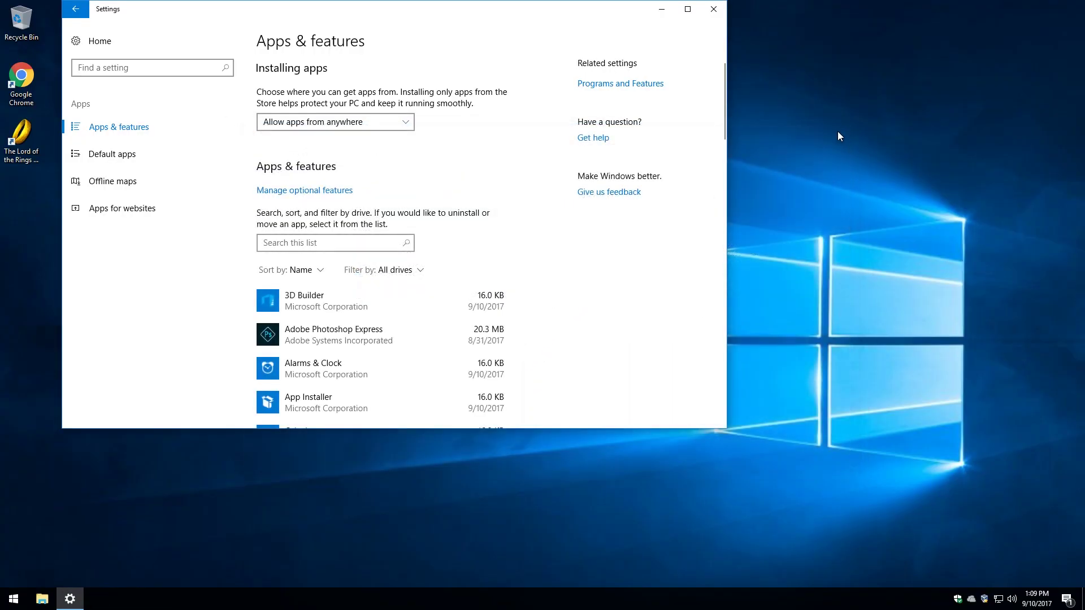
- Launch LOTRO from the desktop icon, log in to character selection, then quit the game
left_click(714, 10)
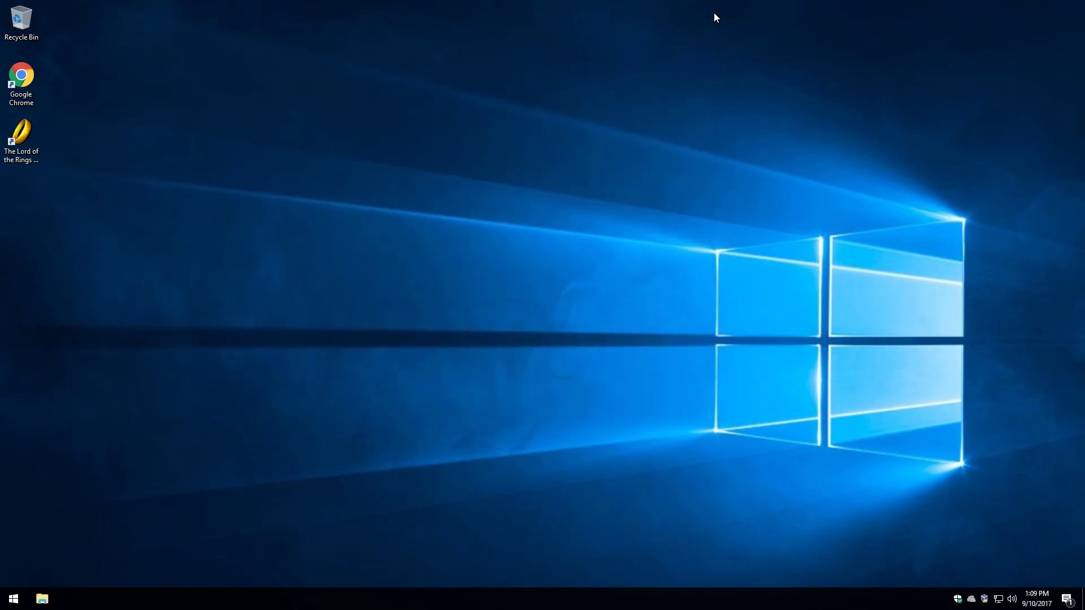
double_click(24, 144)
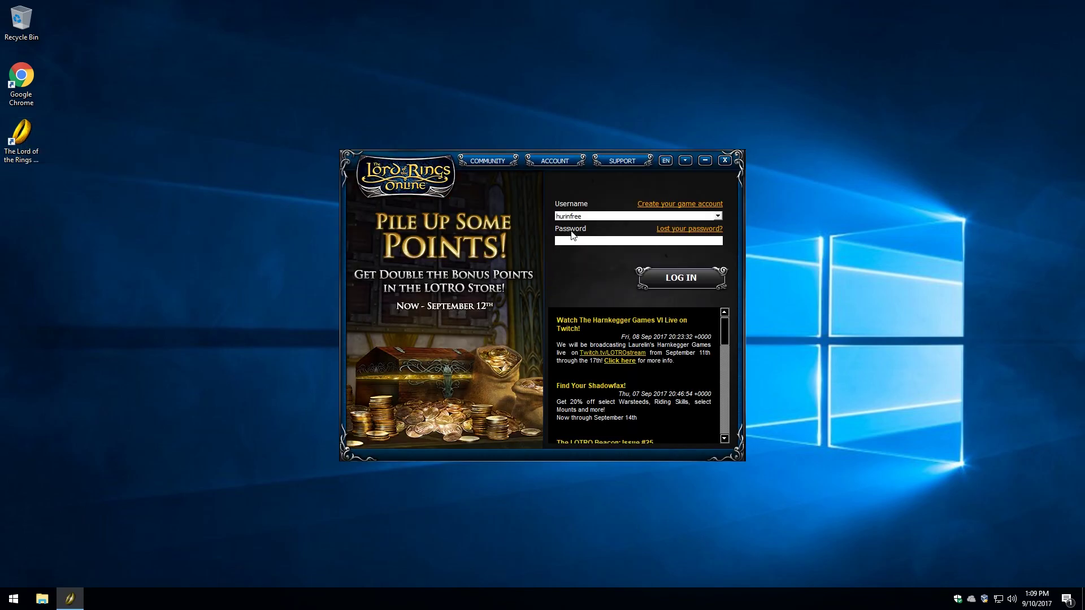
key("Return")
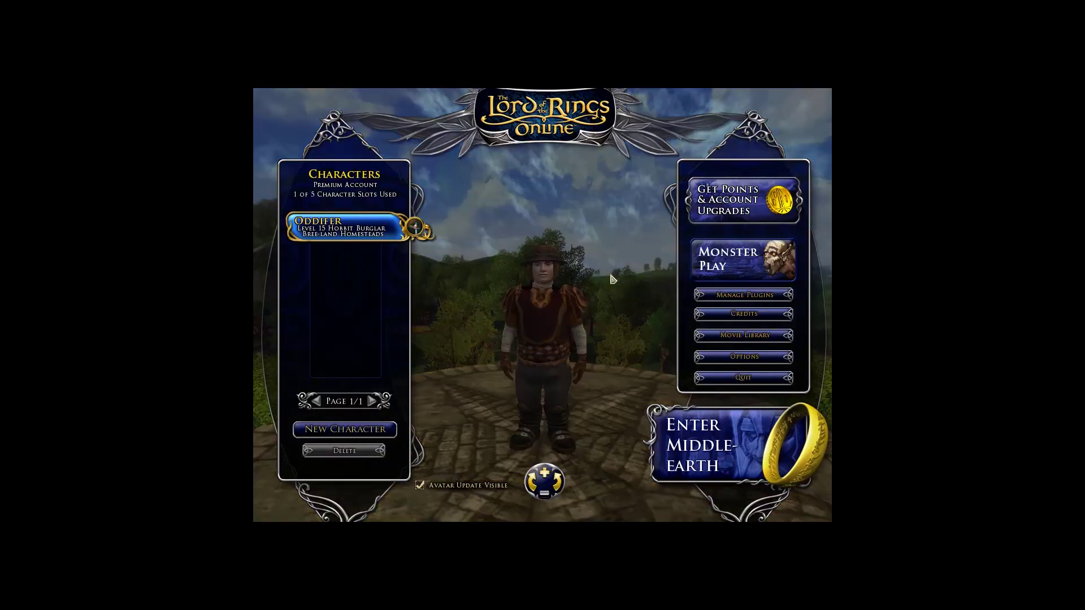
left_click(716, 379)
left_click(528, 347)
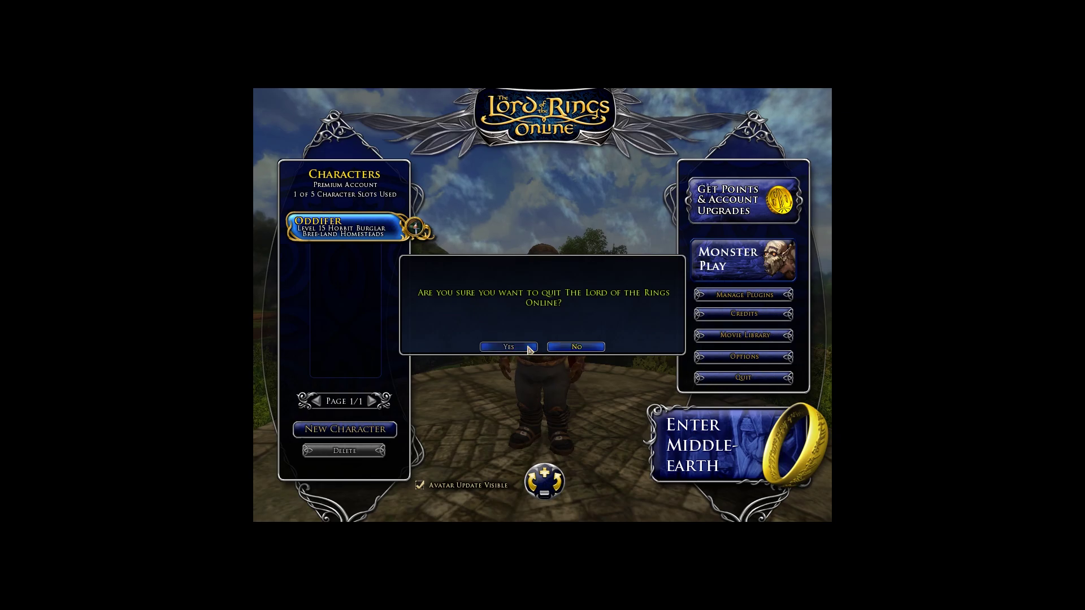